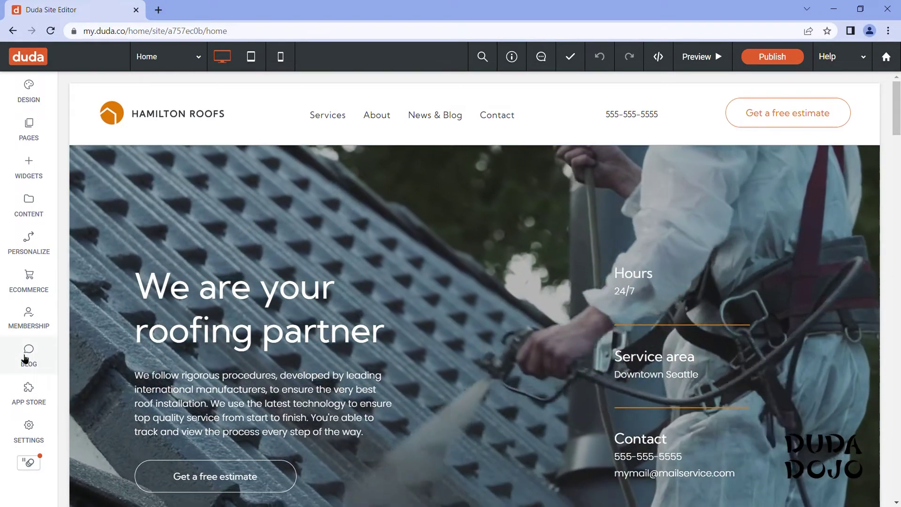
- Enter the blog post layout editor from the BLOG panel and dismiss the Edit Layout intro
{"action": "left_click", "coordinate": [27, 358]}
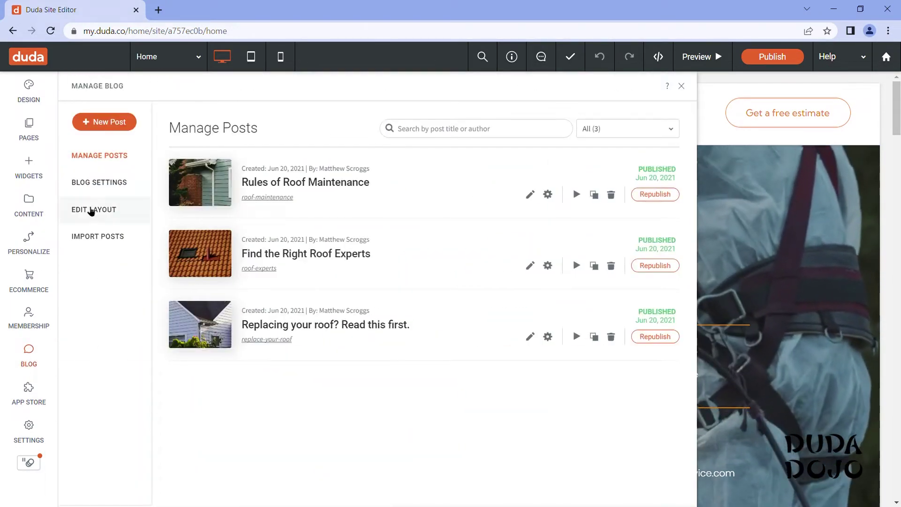
{"action": "left_click", "coordinate": [89, 210]}
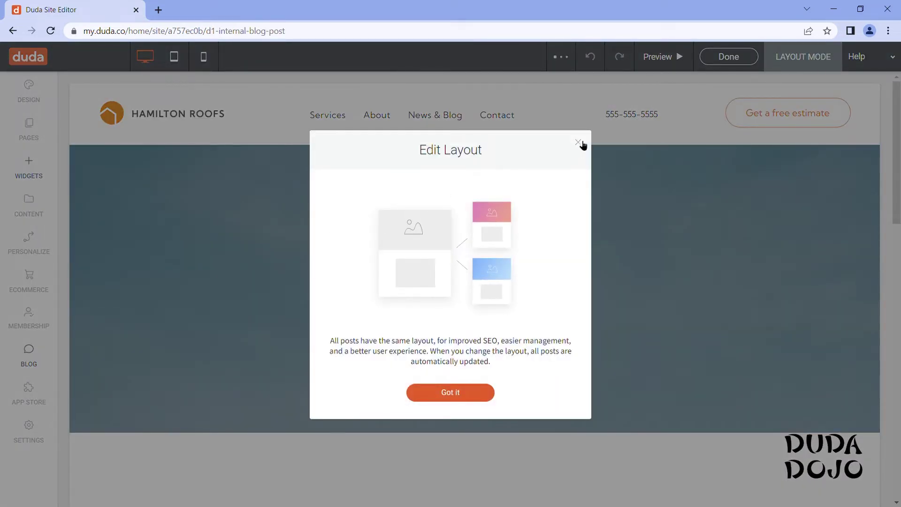
{"action": "left_click", "coordinate": [578, 142]}
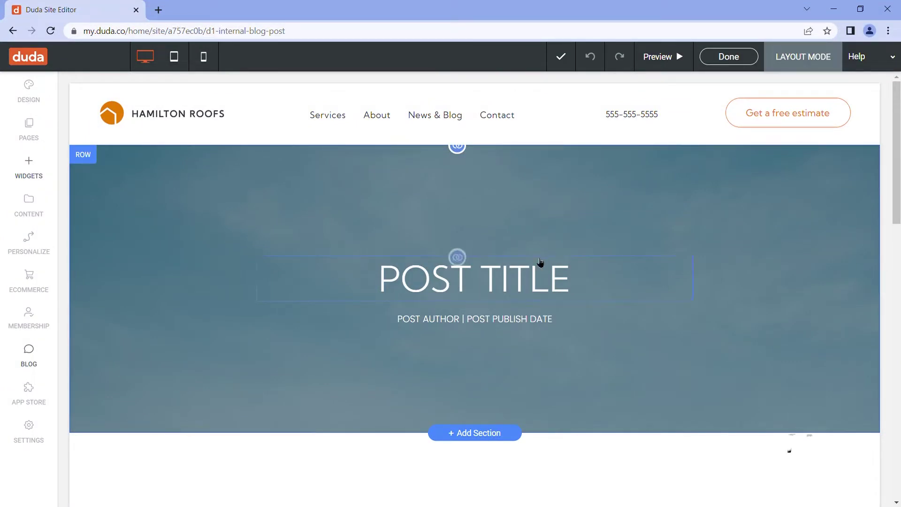
{"action": "left_click", "coordinate": [500, 273]}
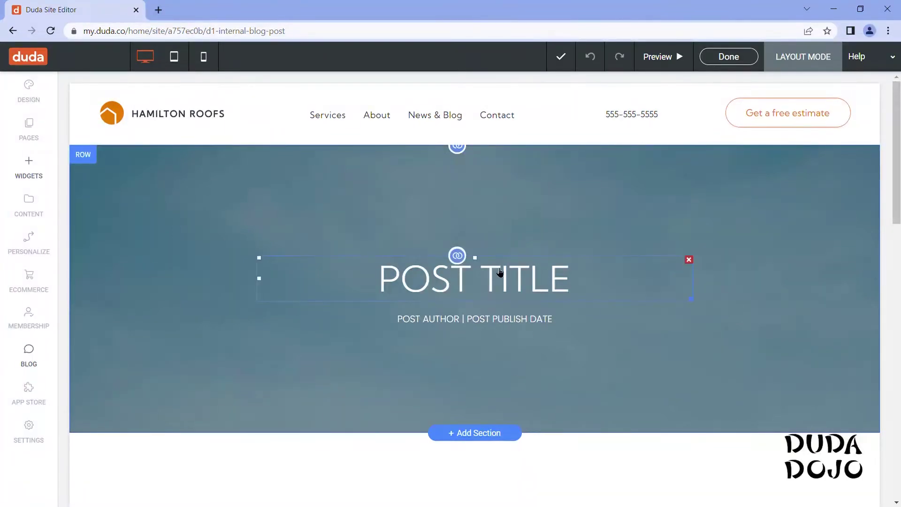
{"action": "scroll", "coordinate": [600, 320], "scroll_direction": "down", "scroll_amount": 4}
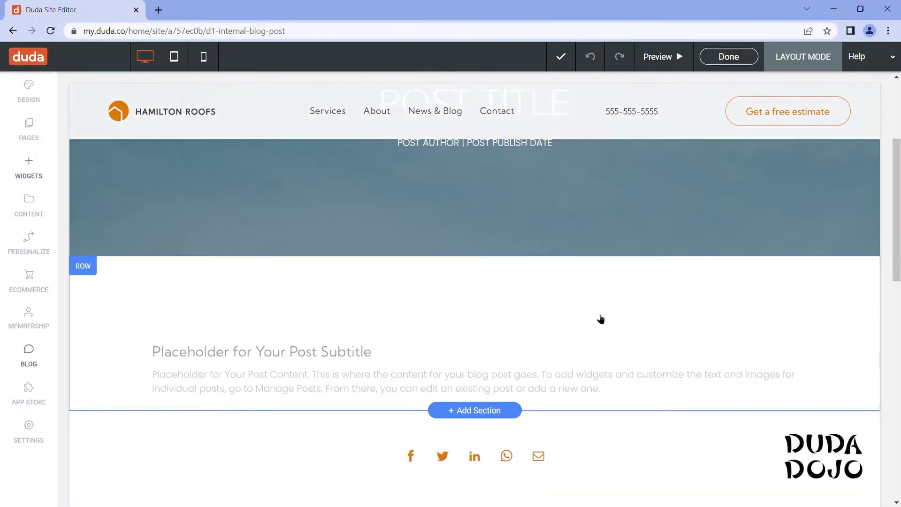
{"action": "scroll", "coordinate": [600, 320], "scroll_direction": "down", "scroll_amount": 3}
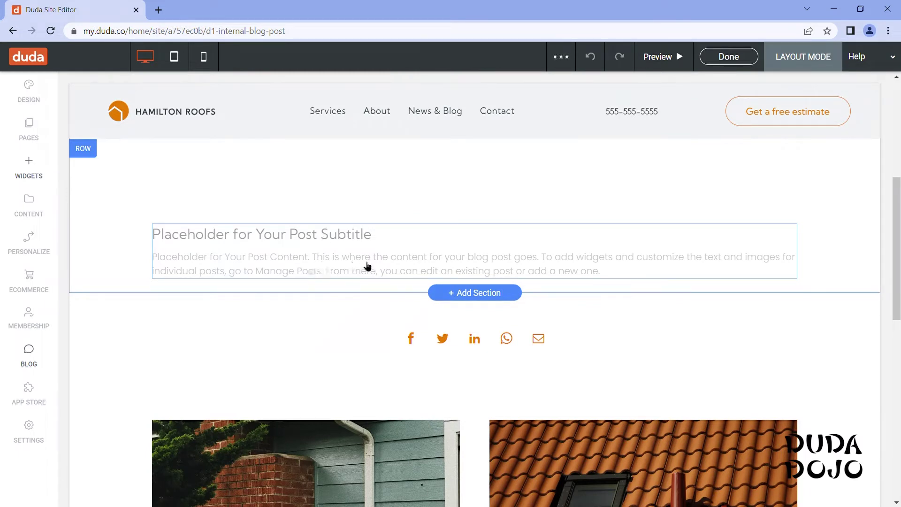
{"action": "scroll", "coordinate": [368, 266], "scroll_direction": "down", "scroll_amount": 1}
{"action": "left_click", "coordinate": [367, 281]}
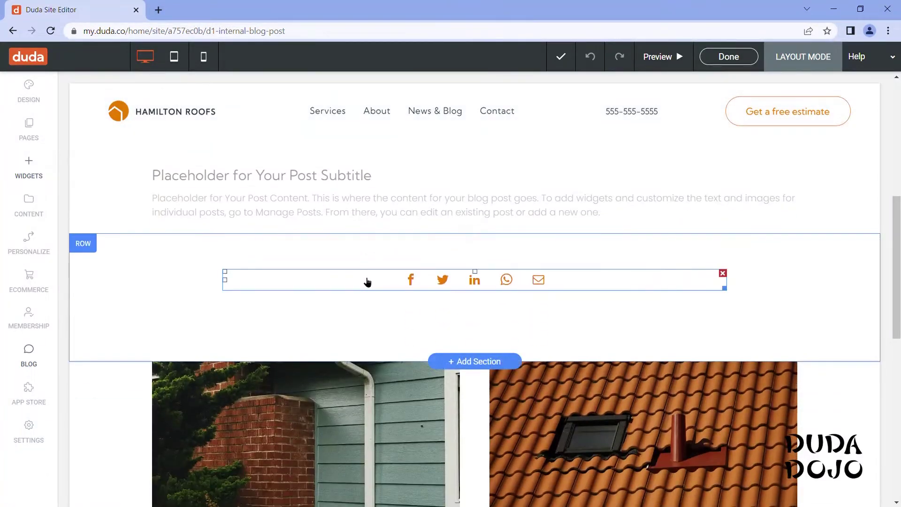
{"action": "left_click", "coordinate": [501, 296]}
{"action": "left_click", "coordinate": [406, 287]}
{"action": "scroll", "coordinate": [516, 286], "scroll_direction": "down", "scroll_amount": 3}
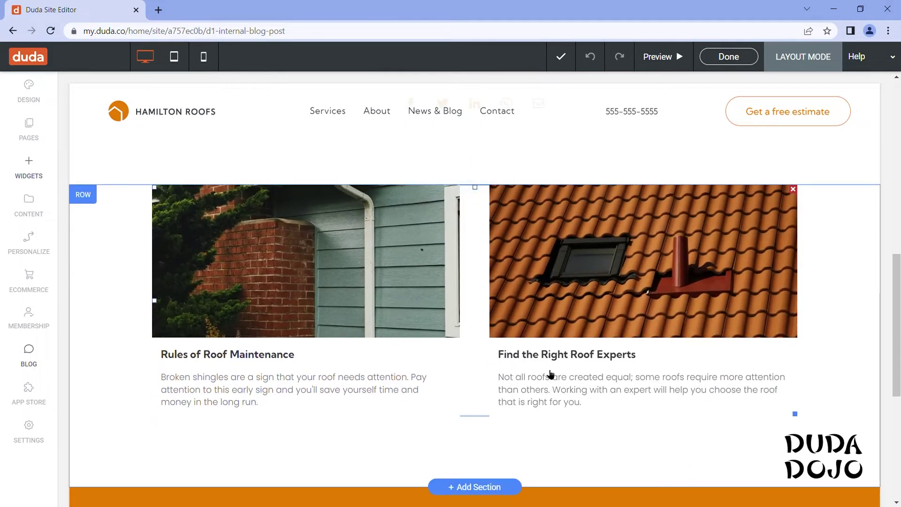
{"action": "scroll", "coordinate": [551, 374], "scroll_direction": "down", "scroll_amount": 5}
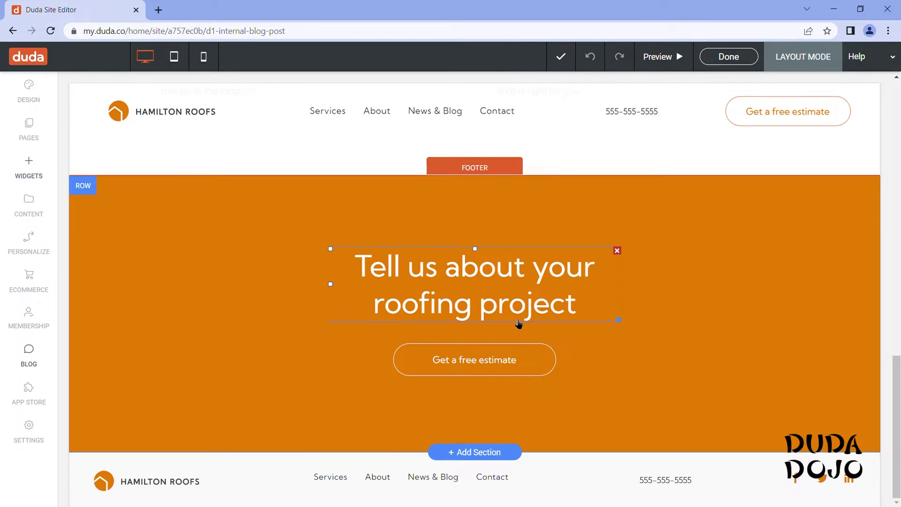
{"action": "scroll", "coordinate": [523, 382], "scroll_direction": "up", "scroll_amount": 5}
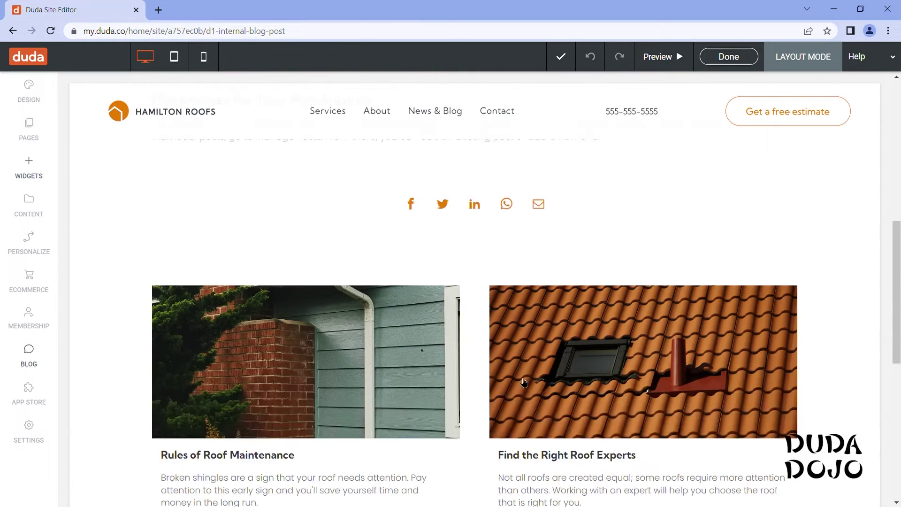
{"action": "scroll", "coordinate": [523, 382], "scroll_direction": "up", "scroll_amount": 8}
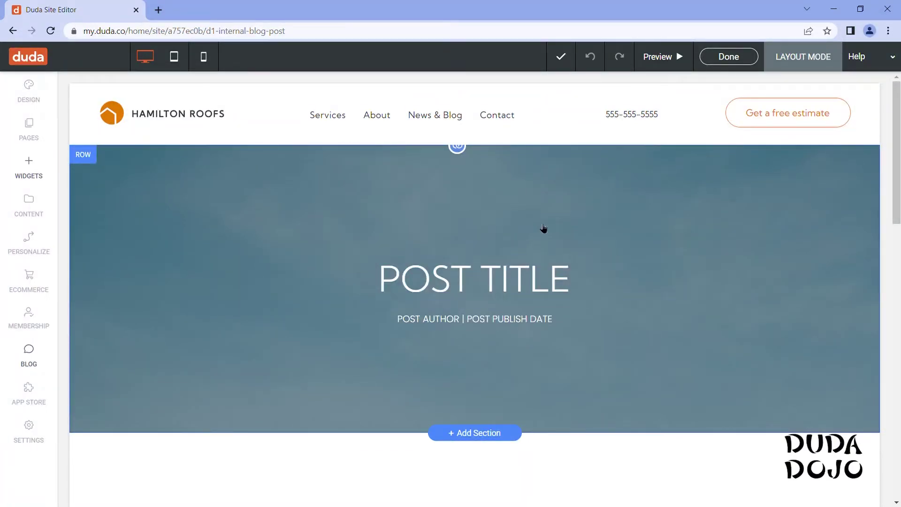
{"action": "scroll", "coordinate": [543, 229], "scroll_direction": "down", "scroll_amount": 5}
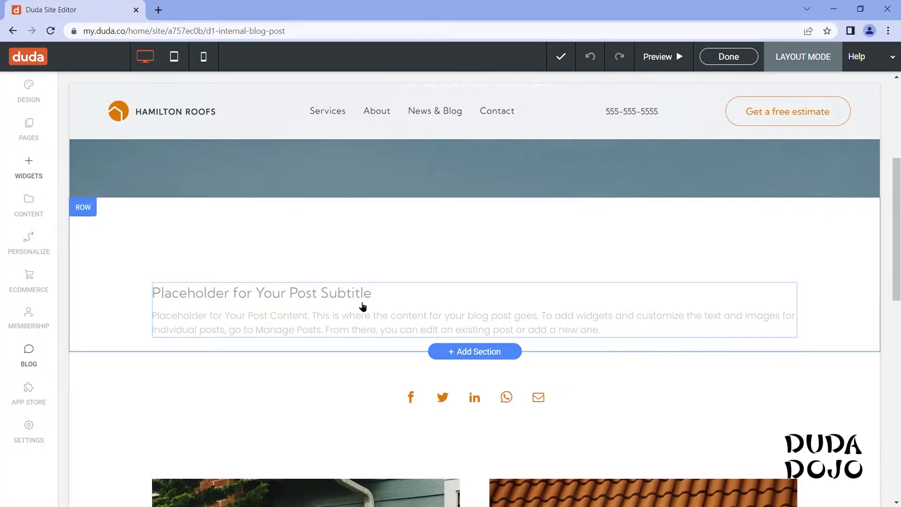
{"action": "scroll", "coordinate": [363, 307], "scroll_direction": "down", "scroll_amount": 3}
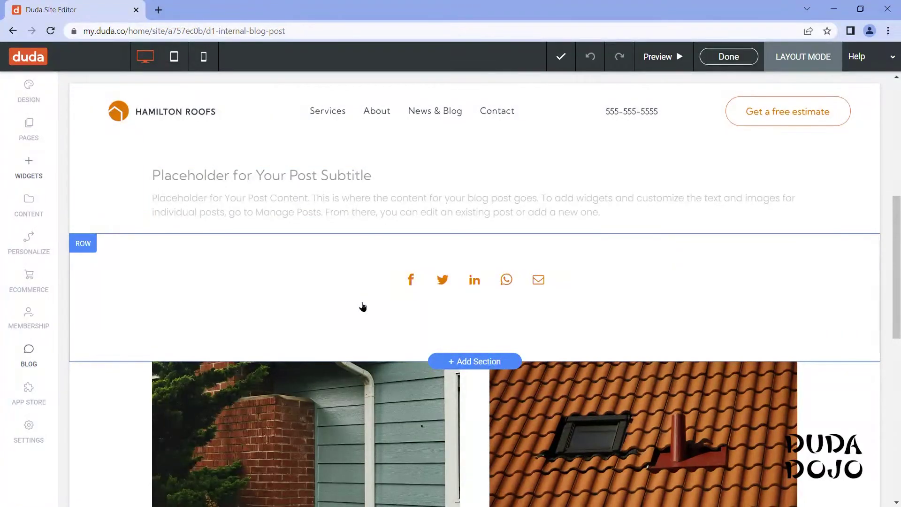
{"action": "left_click", "coordinate": [402, 288]}
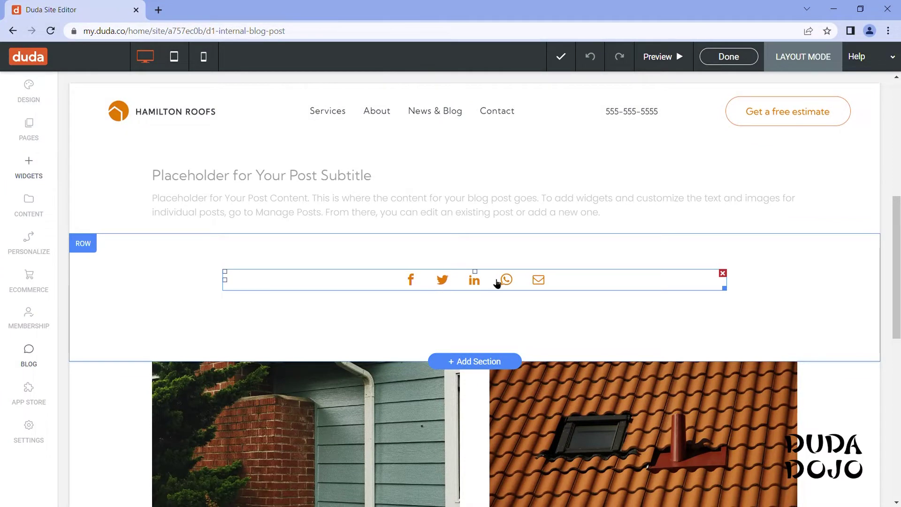
{"action": "scroll", "coordinate": [475, 301], "scroll_direction": "down", "scroll_amount": 3}
{"action": "scroll", "coordinate": [476, 307], "scroll_direction": "down", "scroll_amount": 3}
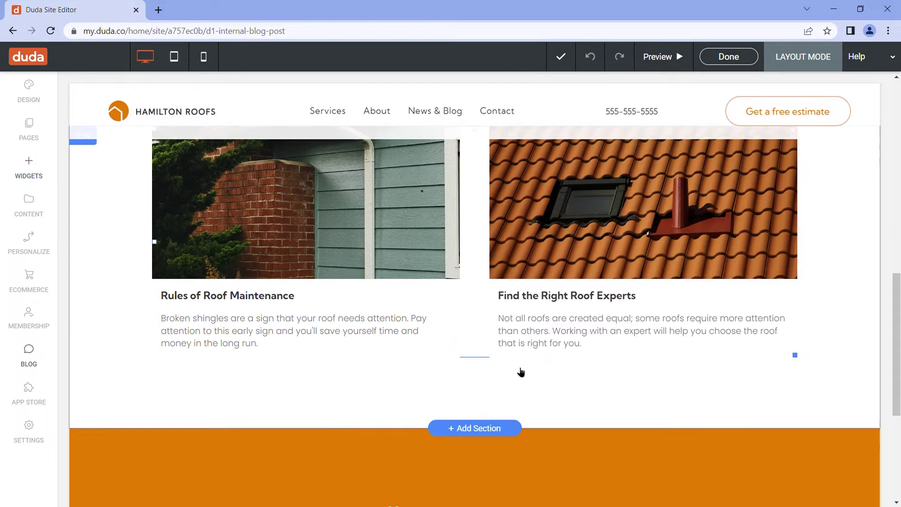
{"action": "scroll", "coordinate": [519, 364], "scroll_direction": "up", "scroll_amount": 1}
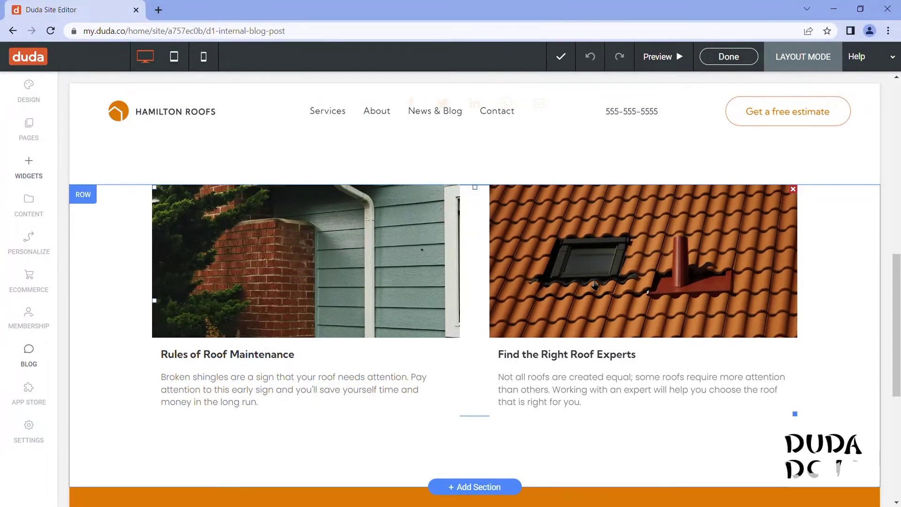
{"action": "scroll", "coordinate": [594, 285], "scroll_direction": "down", "scroll_amount": 1}
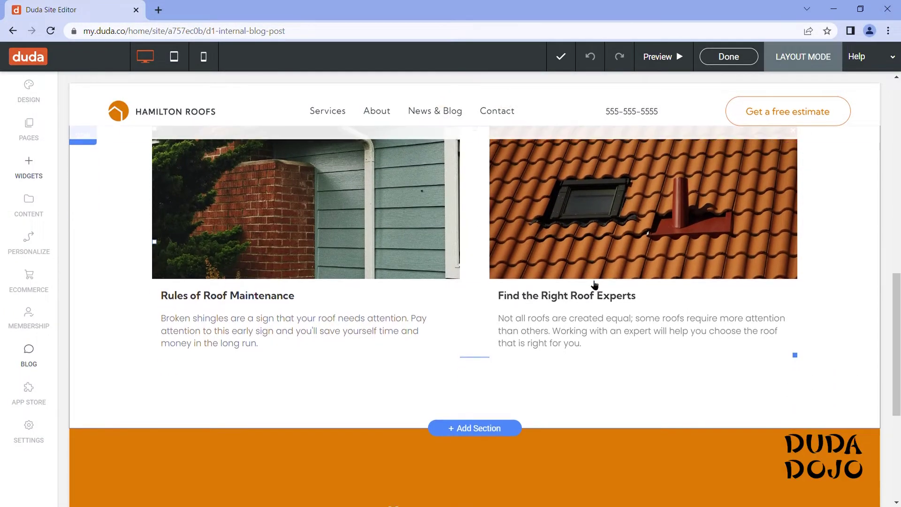
{"action": "scroll", "coordinate": [592, 286], "scroll_direction": "up", "scroll_amount": 1}
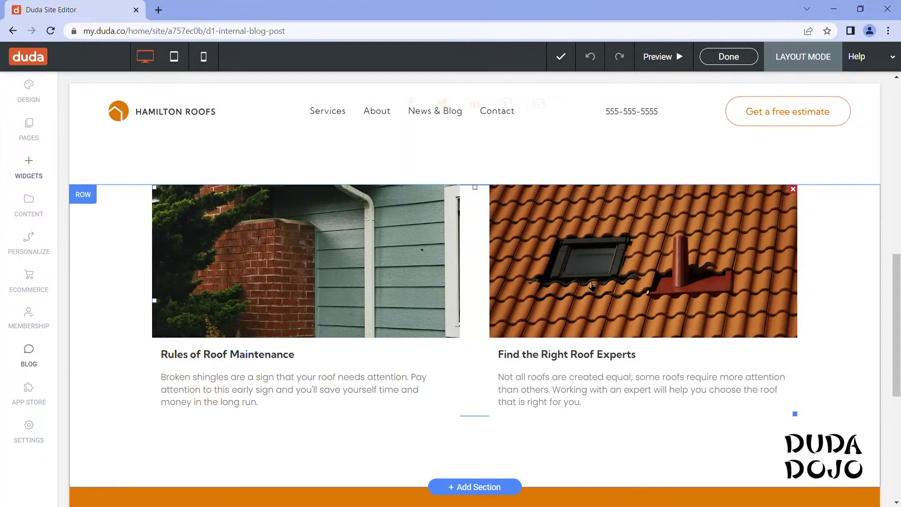
{"action": "scroll", "coordinate": [592, 286], "scroll_direction": "down", "scroll_amount": 5}
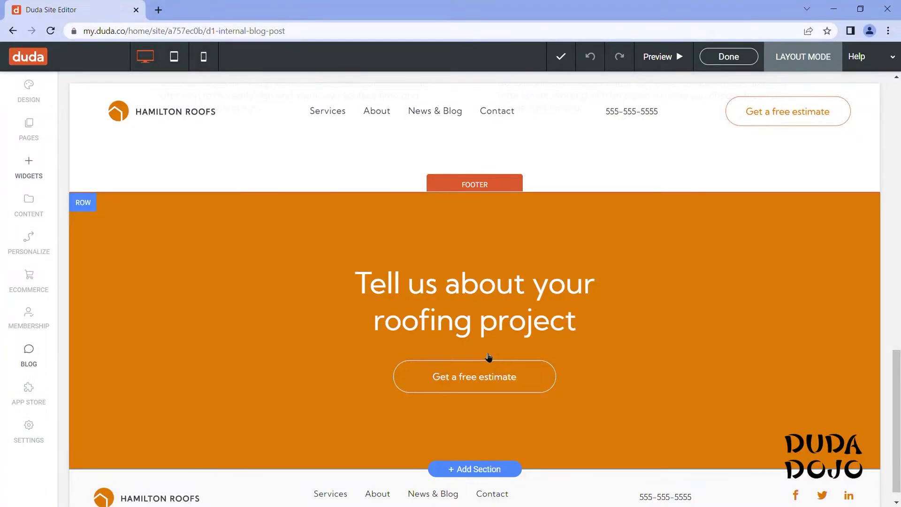
{"action": "scroll", "coordinate": [488, 358], "scroll_direction": "up", "scroll_amount": 20}
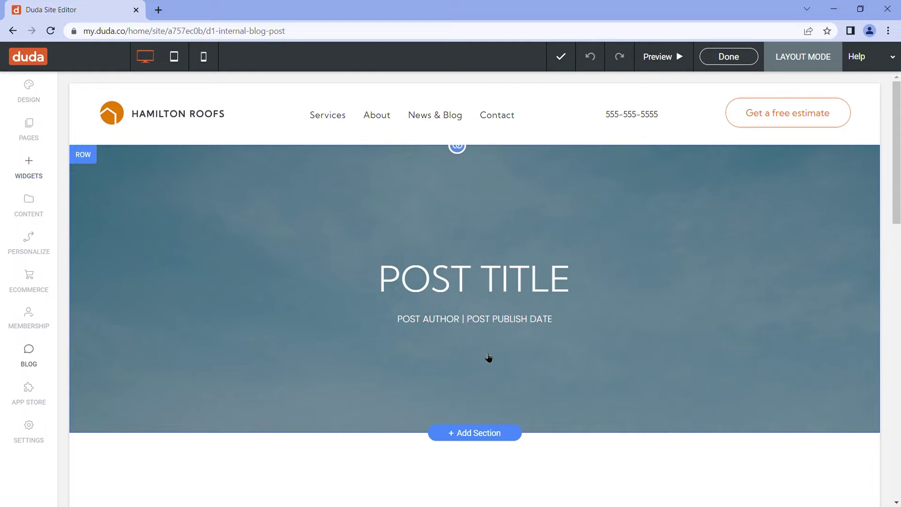
{"action": "scroll", "coordinate": [488, 357], "scroll_direction": "down", "scroll_amount": 10}
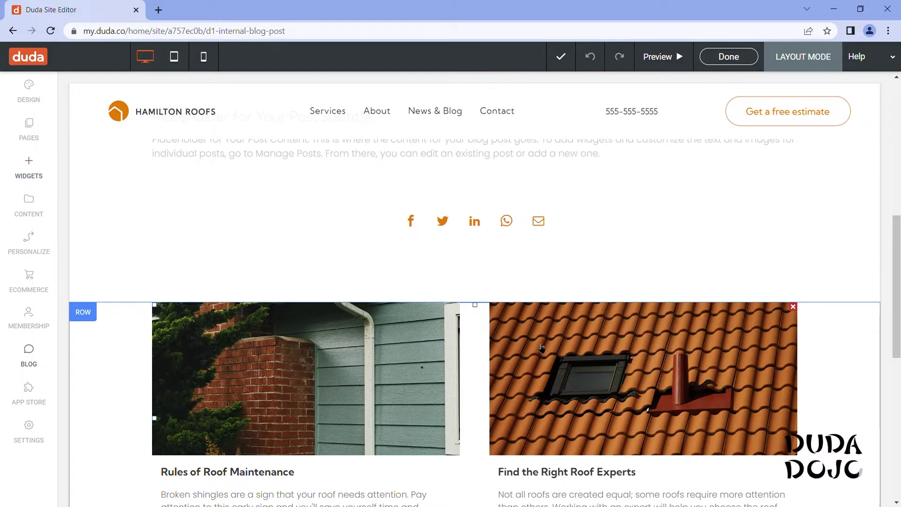
{"action": "scroll", "coordinate": [541, 348], "scroll_direction": "up", "scroll_amount": 10}
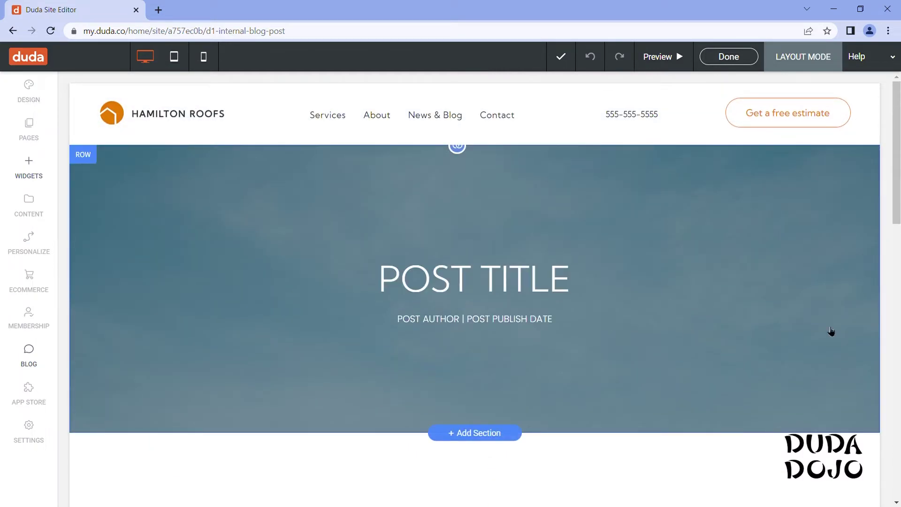
{"action": "scroll", "coordinate": [831, 332], "scroll_direction": "down", "scroll_amount": 5}
- Add an empty column to the hero row beside the post title
{"action": "left_click", "coordinate": [83, 158]}
{"action": "mouse_move", "coordinate": [112, 207]}
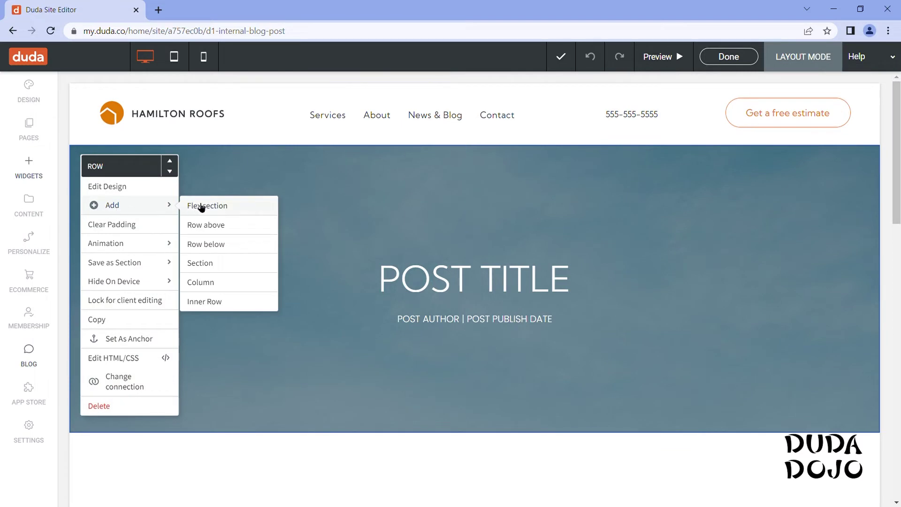
{"action": "left_click", "coordinate": [209, 286]}
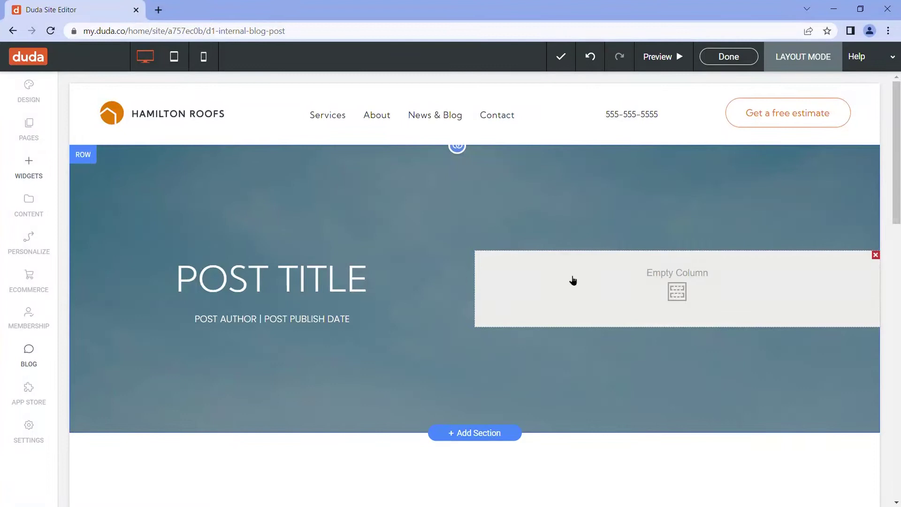
- Place an Image widget in the new column using the gray_roof_3.jpg house photo
{"action": "left_click", "coordinate": [33, 176]}
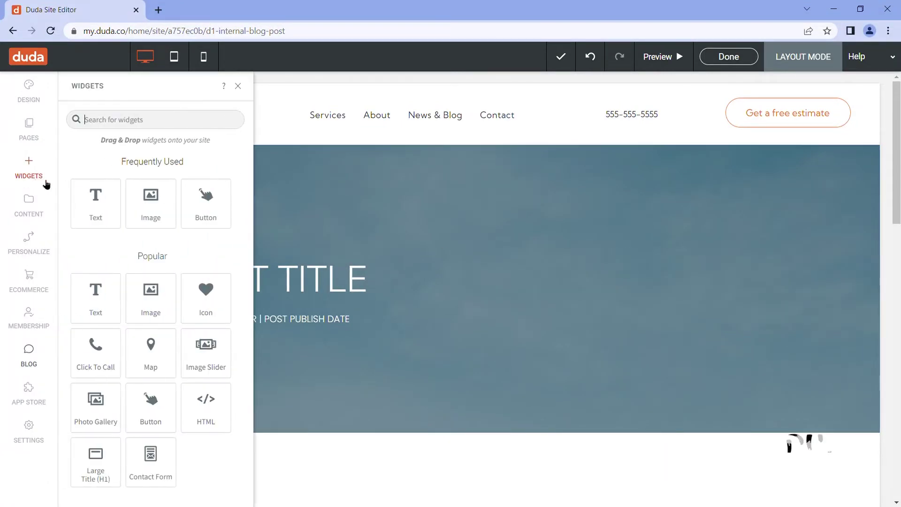
{"action": "left_click_drag", "start_coordinate": [151, 204], "coordinate": [700, 298]}
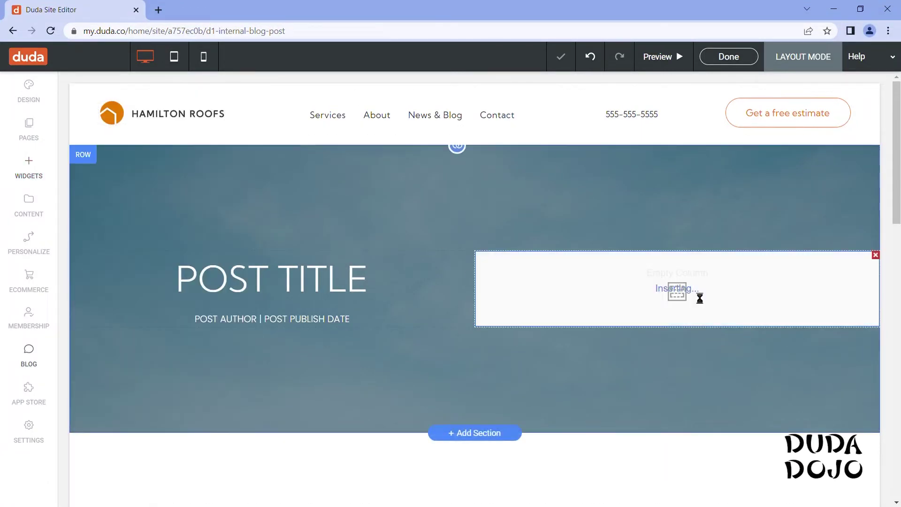
{"action": "mouse_move", "coordinate": [603, 272]}
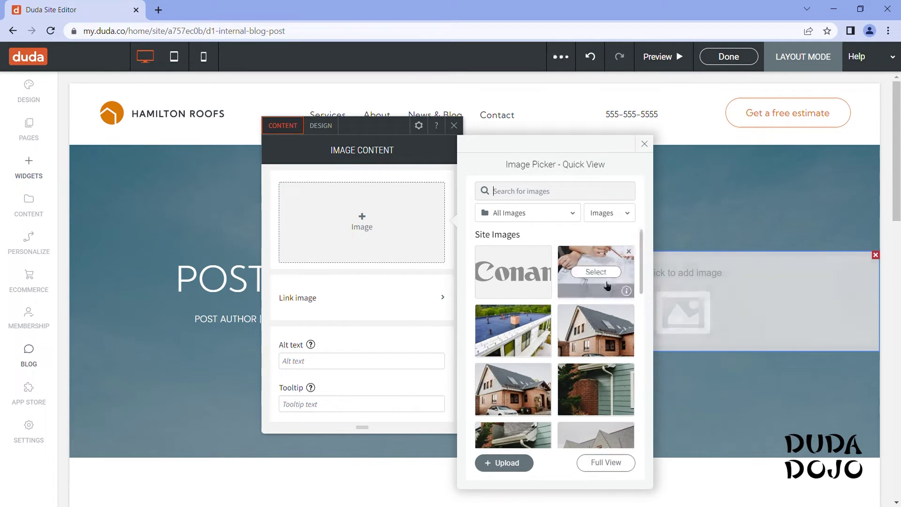
{"action": "mouse_move", "coordinate": [600, 324]}
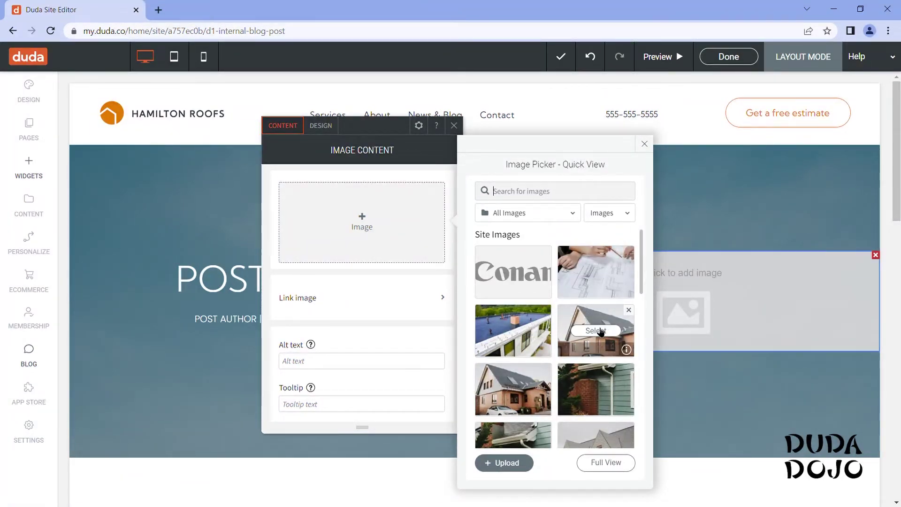
{"action": "left_click", "coordinate": [521, 391]}
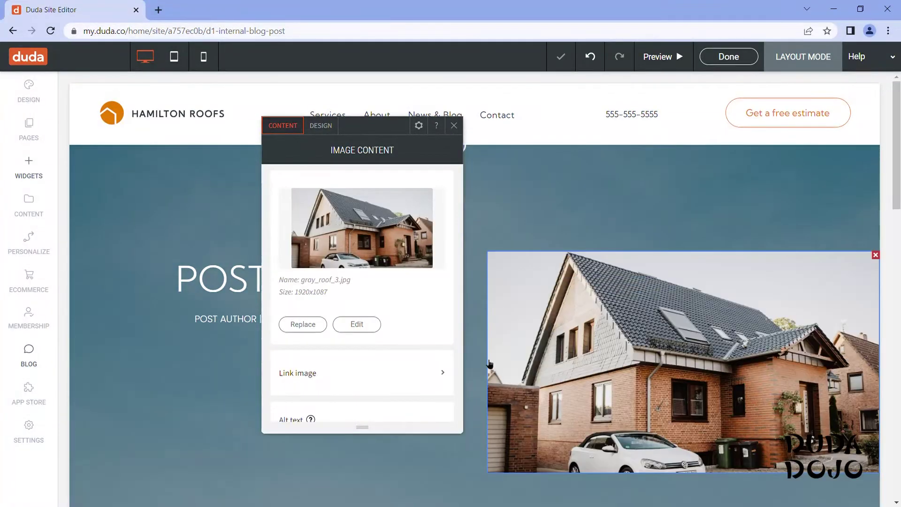
{"action": "left_click", "coordinate": [454, 126]}
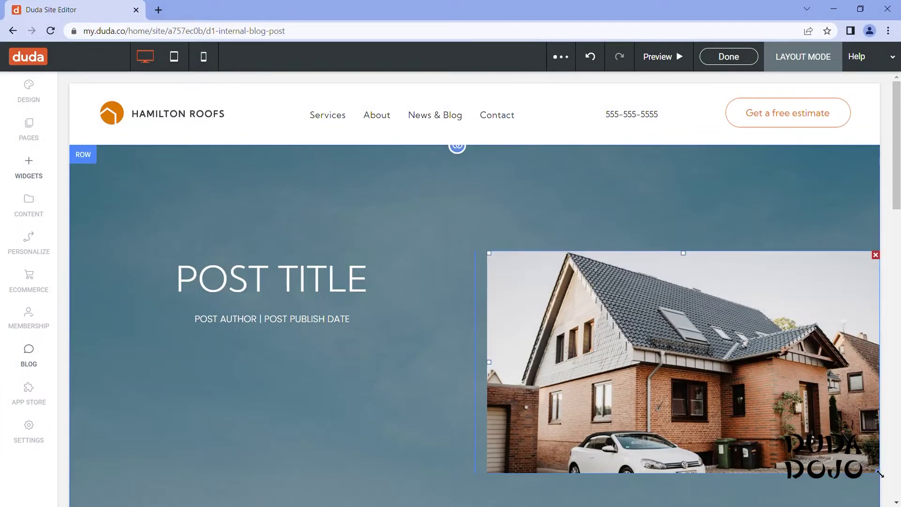
- Shrink the house image to about 464 by 262 and raise it within its column
{"action": "left_click_drag", "start_coordinate": [880, 474], "coordinate": [818, 416]}
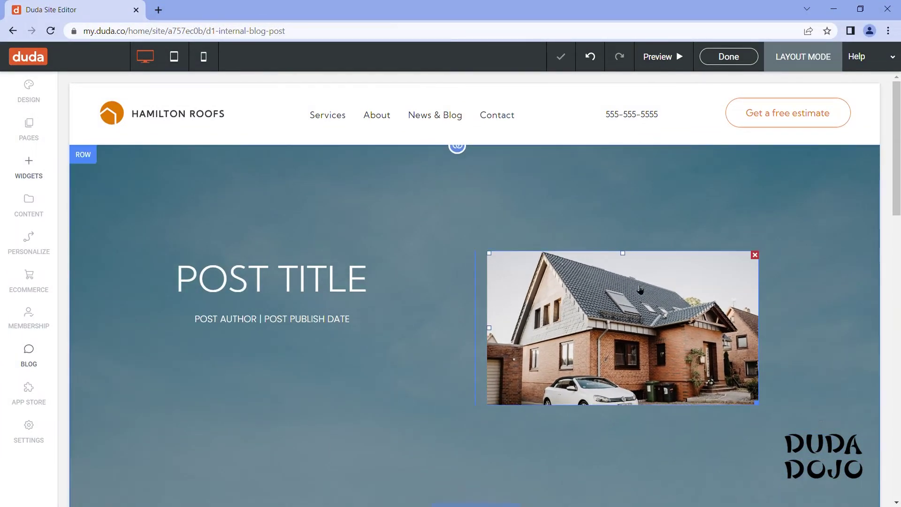
{"action": "left_click", "coordinate": [627, 253]}
{"action": "left_click", "coordinate": [260, 126]}
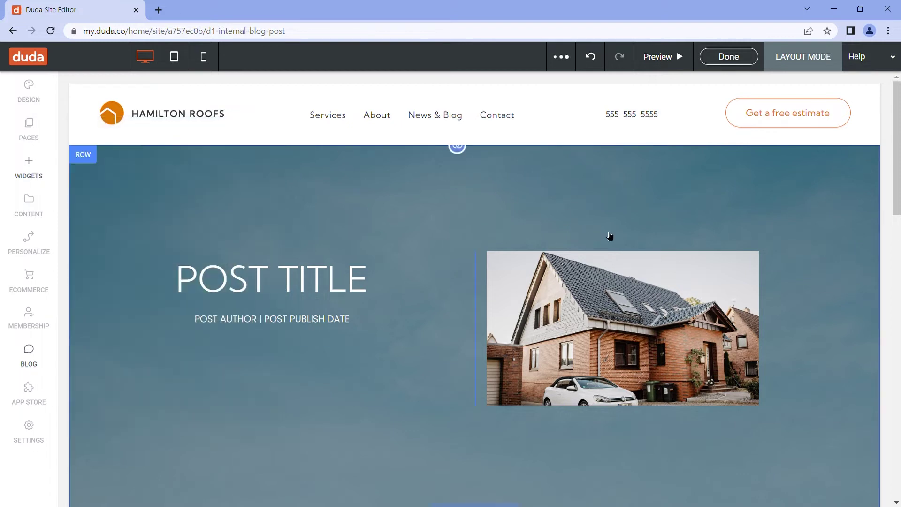
{"action": "left_click_drag", "start_coordinate": [622, 254], "coordinate": [619, 228]}
- Move POST TITLE down, widen its column, and shorten the hero section from the bottom
{"action": "left_click", "coordinate": [279, 275]}
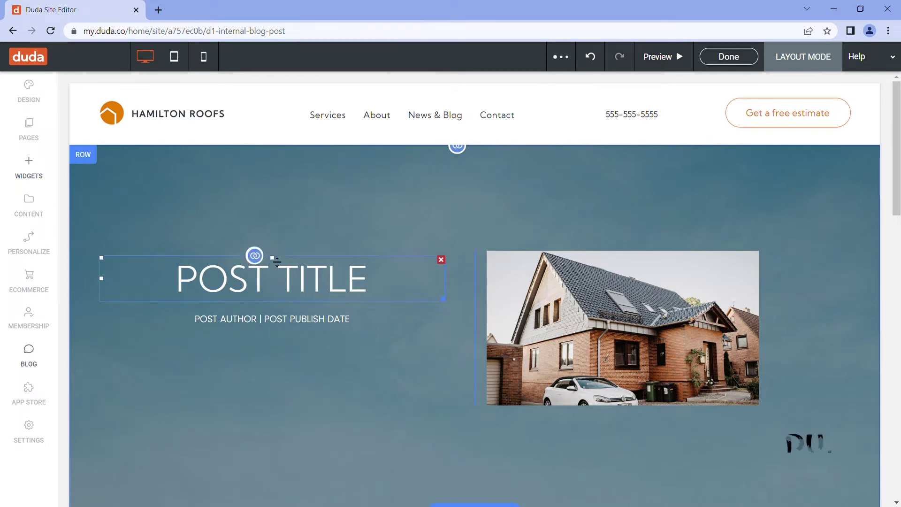
{"action": "left_click_drag", "start_coordinate": [273, 258], "coordinate": [278, 294]}
{"action": "left_click_drag", "start_coordinate": [479, 327], "coordinate": [541, 326]}
{"action": "left_click", "coordinate": [373, 326]}
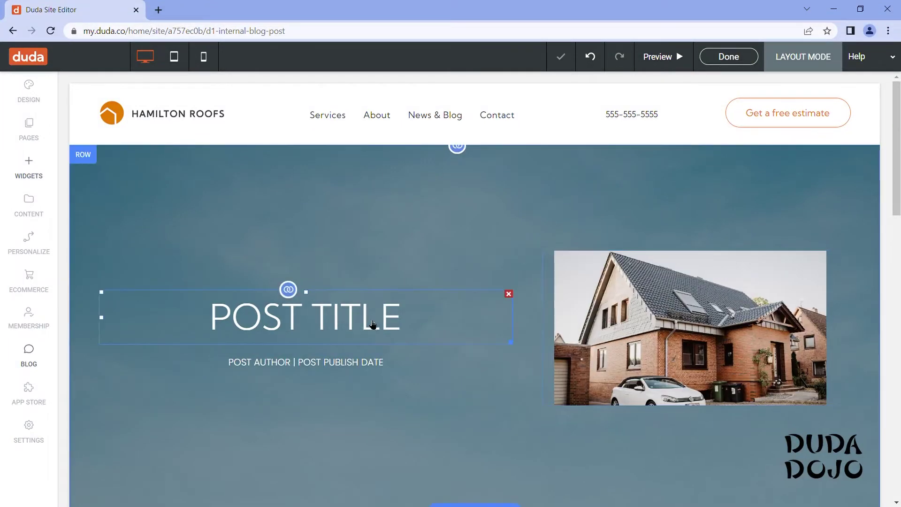
{"action": "scroll", "coordinate": [374, 324], "scroll_direction": "down", "scroll_amount": 3}
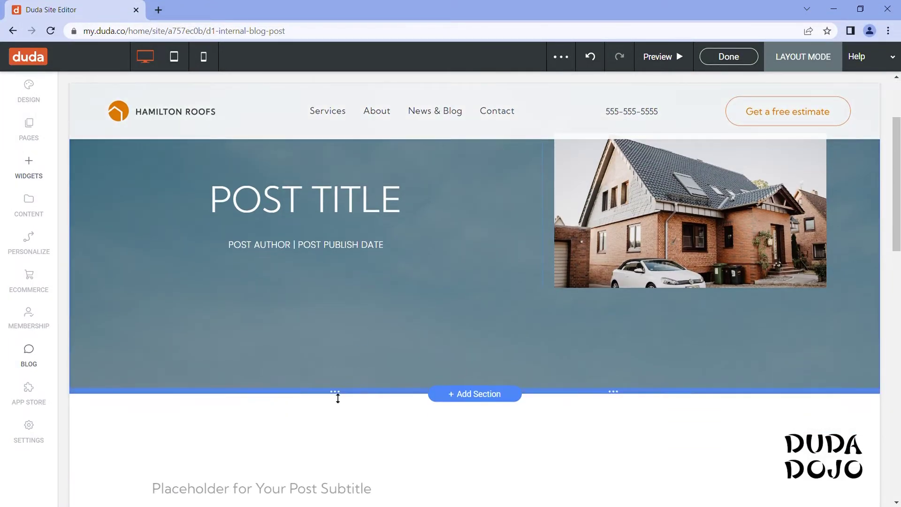
{"action": "left_click_drag", "start_coordinate": [336, 396], "coordinate": [342, 251]}
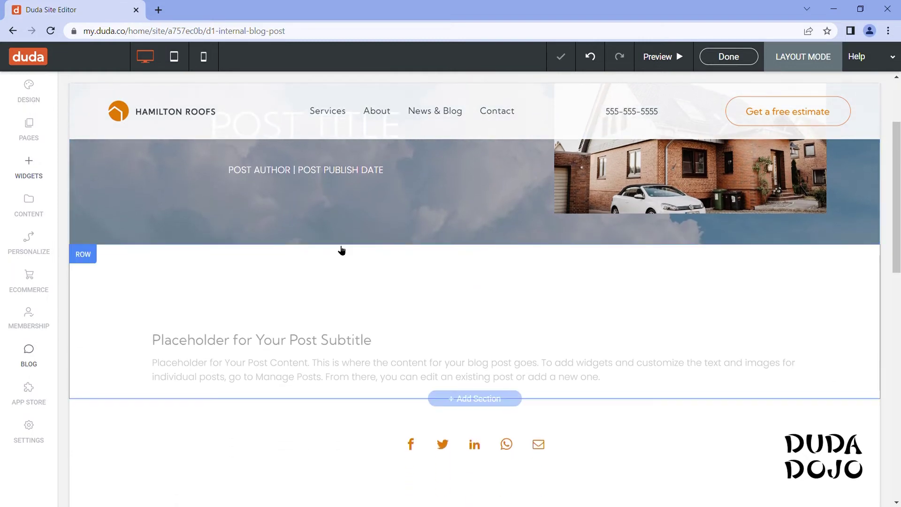
{"action": "scroll", "coordinate": [451, 253], "scroll_direction": "up", "scroll_amount": 3}
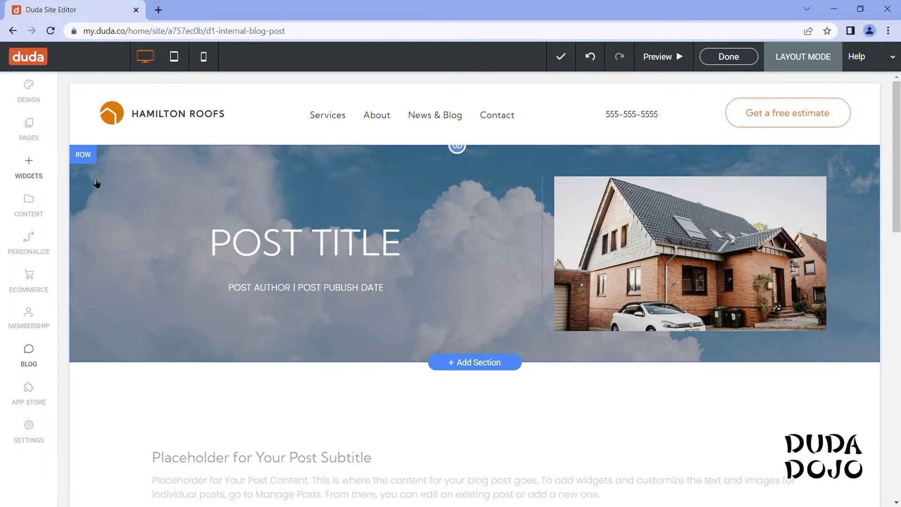
- Disconnect the hero row background from the Post Background Image data
{"action": "left_click", "coordinate": [89, 159]}
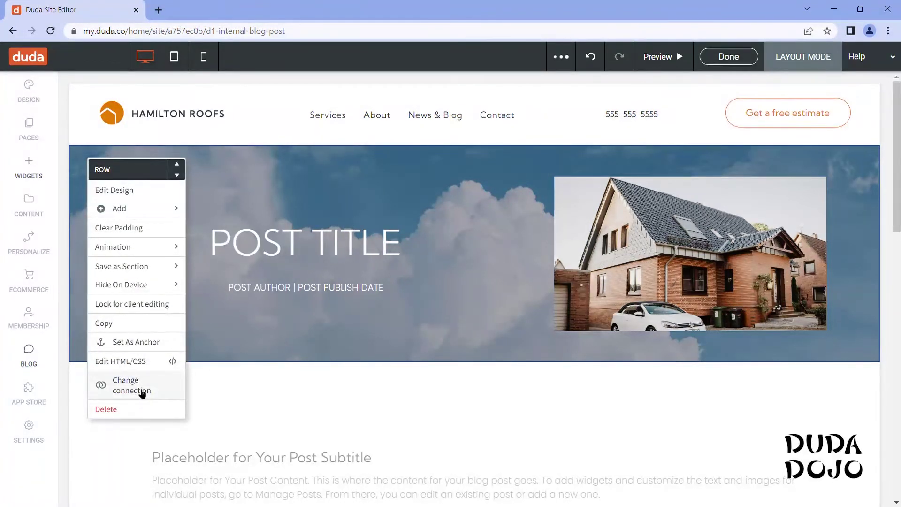
{"action": "left_click", "coordinate": [142, 392]}
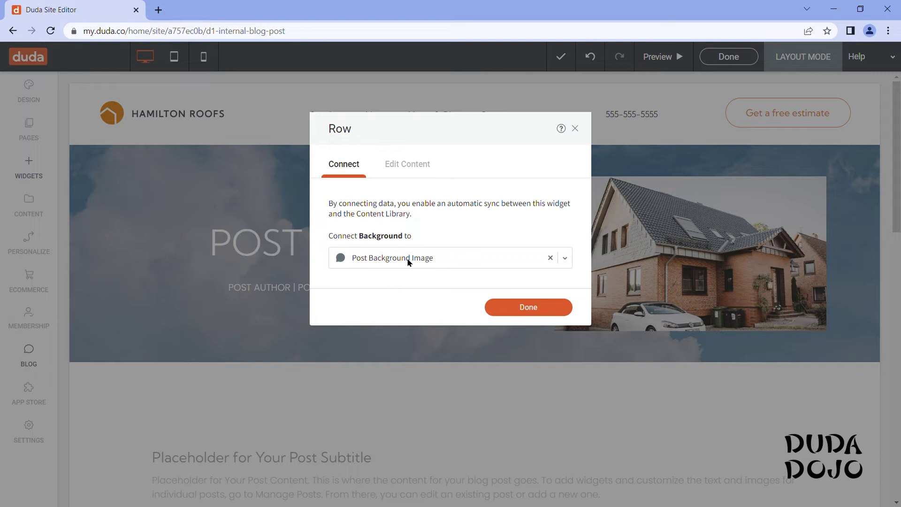
{"action": "left_click", "coordinate": [550, 259]}
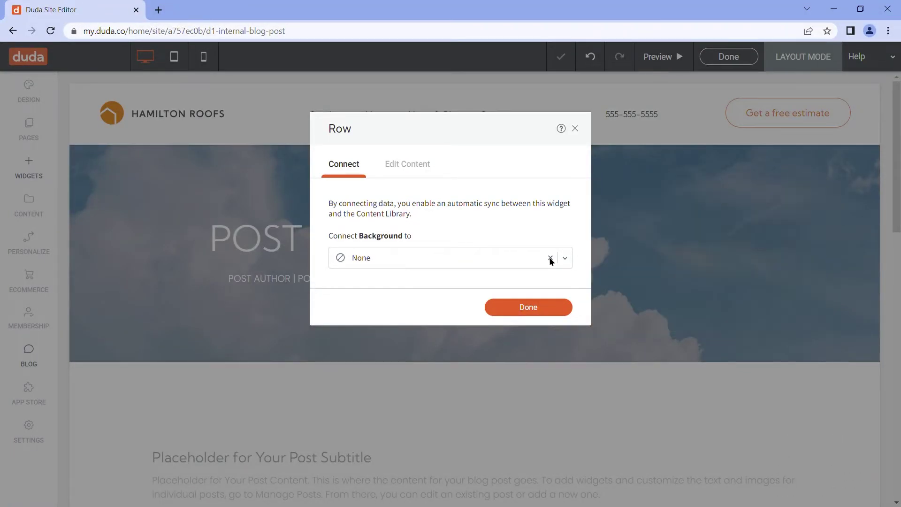
{"action": "left_click", "coordinate": [535, 308]}
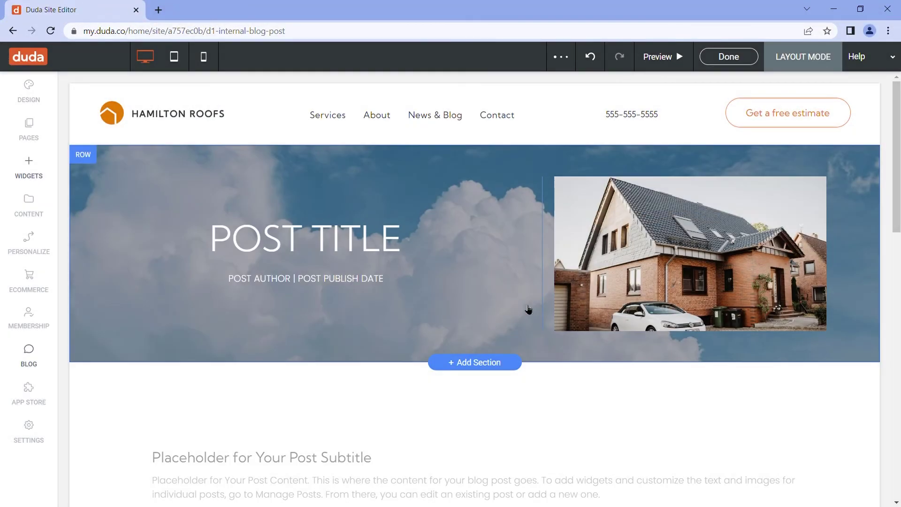
- Delete the cloud background image in the hero row's design style settings
{"action": "left_click", "coordinate": [81, 159]}
{"action": "mouse_move", "coordinate": [120, 246]}
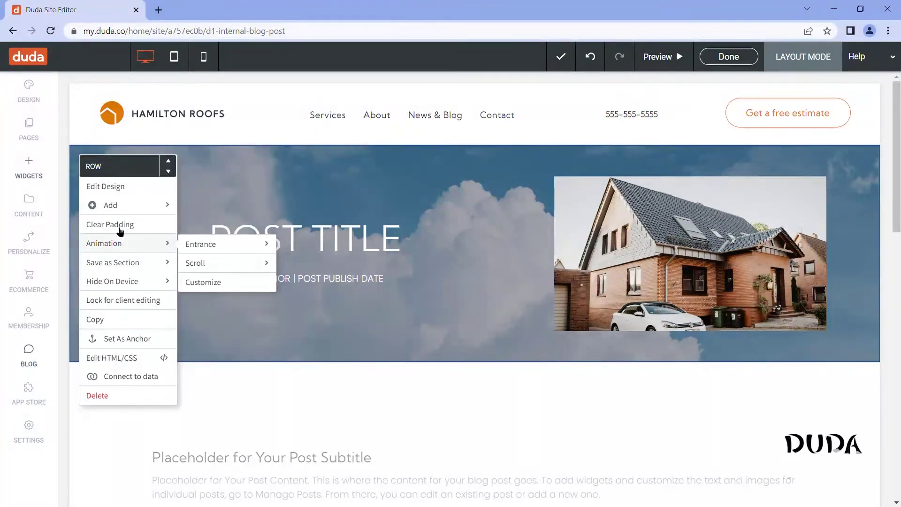
{"action": "left_click", "coordinate": [115, 189]}
{"action": "scroll", "coordinate": [137, 275], "scroll_direction": "down", "scroll_amount": 5}
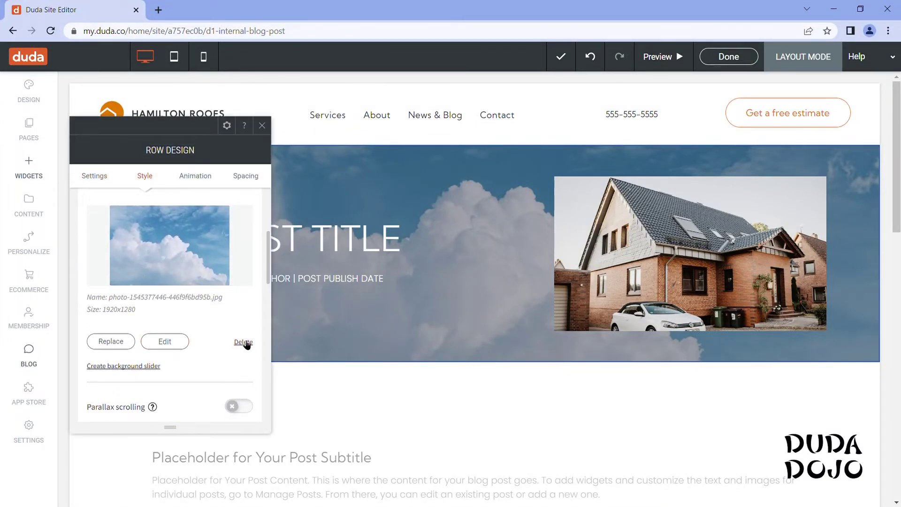
{"action": "left_click", "coordinate": [243, 342]}
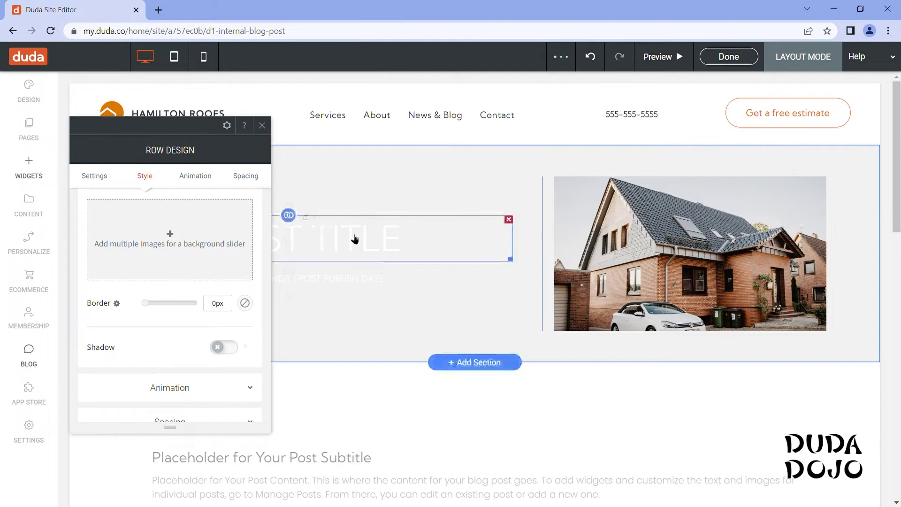
{"action": "key", "text": "Escape"}
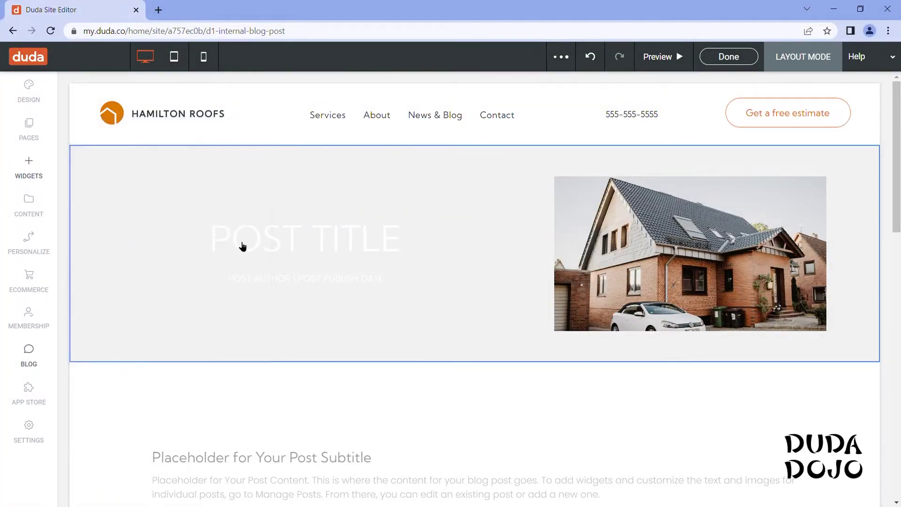
{"action": "left_click", "coordinate": [272, 243]}
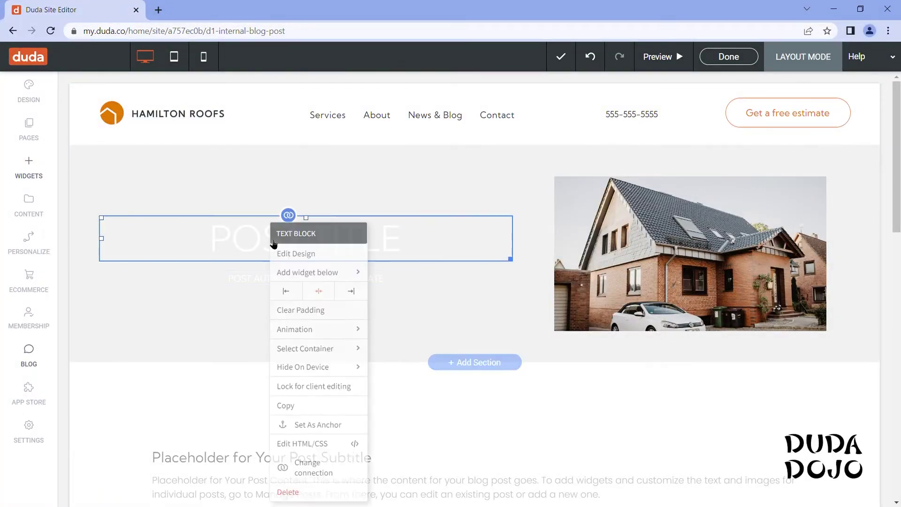
{"action": "mouse_move", "coordinate": [312, 328]}
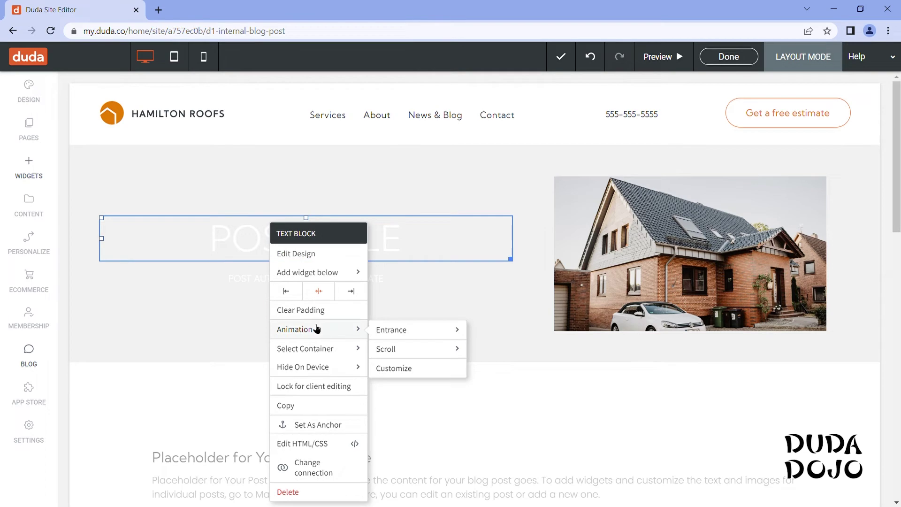
- Set the POST TITLE font color to black
{"action": "left_click", "coordinate": [305, 254]}
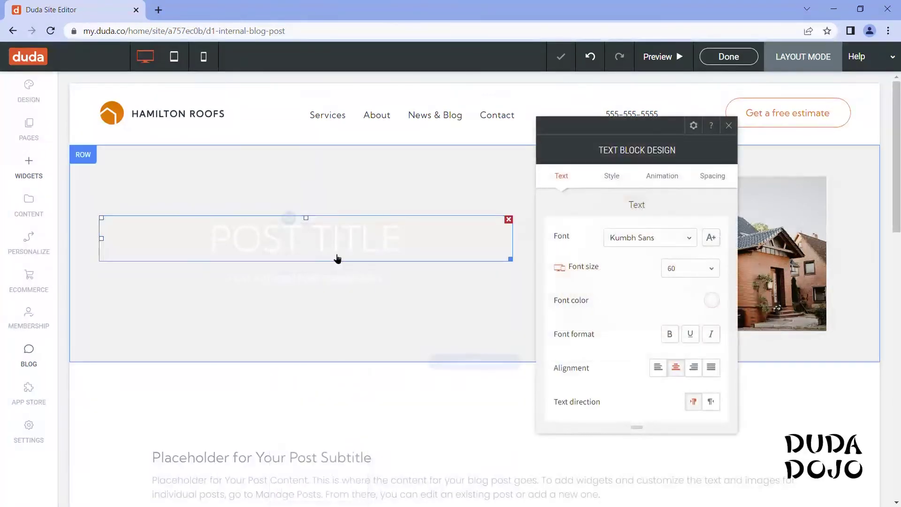
{"action": "left_click", "coordinate": [711, 301]}
{"action": "left_click", "coordinate": [552, 219]}
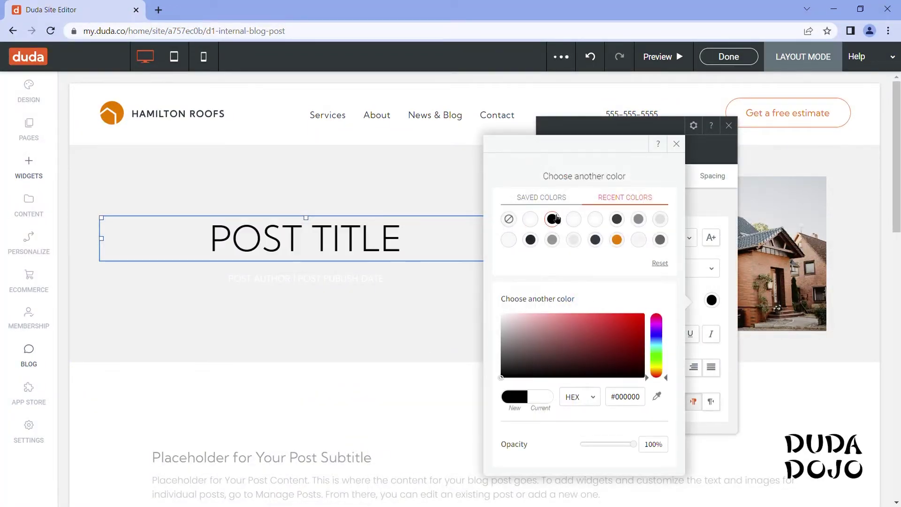
{"action": "left_click", "coordinate": [676, 144]}
- Set the author and publish-date line's font color to black
{"action": "left_click", "coordinate": [318, 290]}
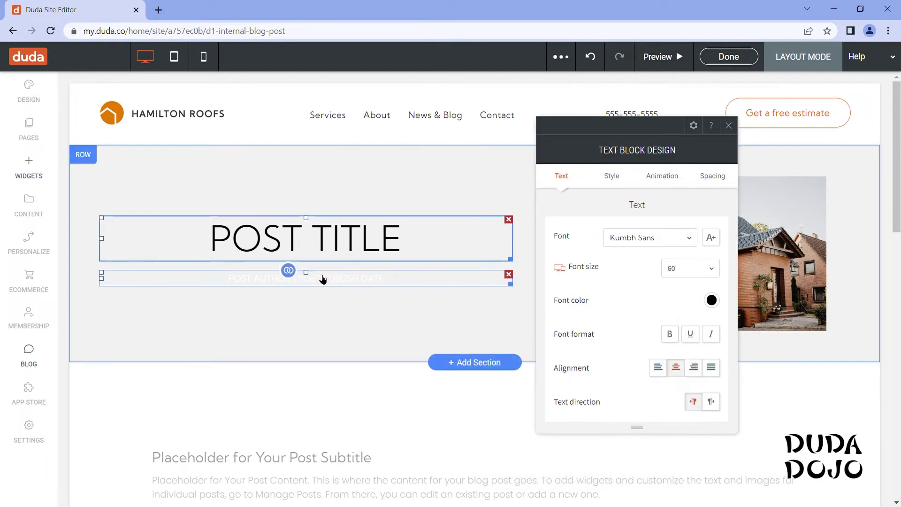
{"action": "right_click", "coordinate": [321, 279]}
{"action": "left_click", "coordinate": [364, 253]}
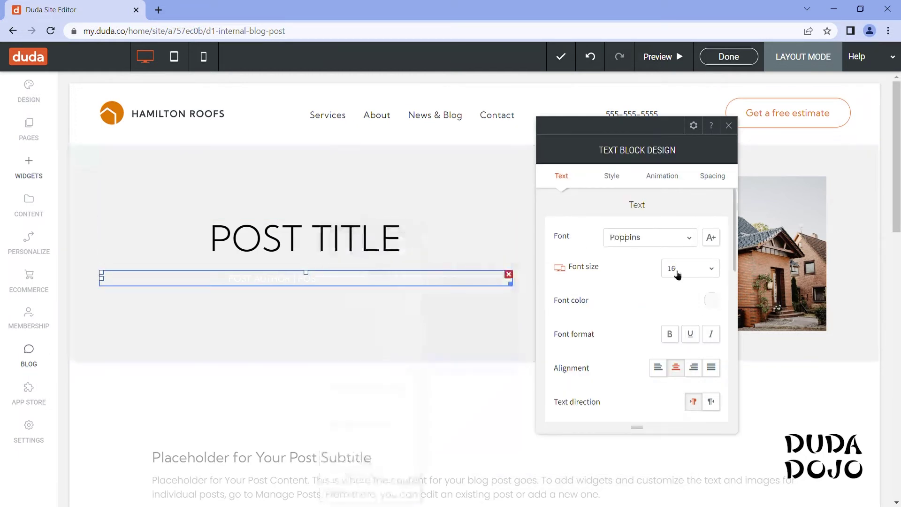
{"action": "left_click", "coordinate": [711, 299]}
{"action": "left_click", "coordinate": [555, 219]}
{"action": "left_click", "coordinate": [679, 144]}
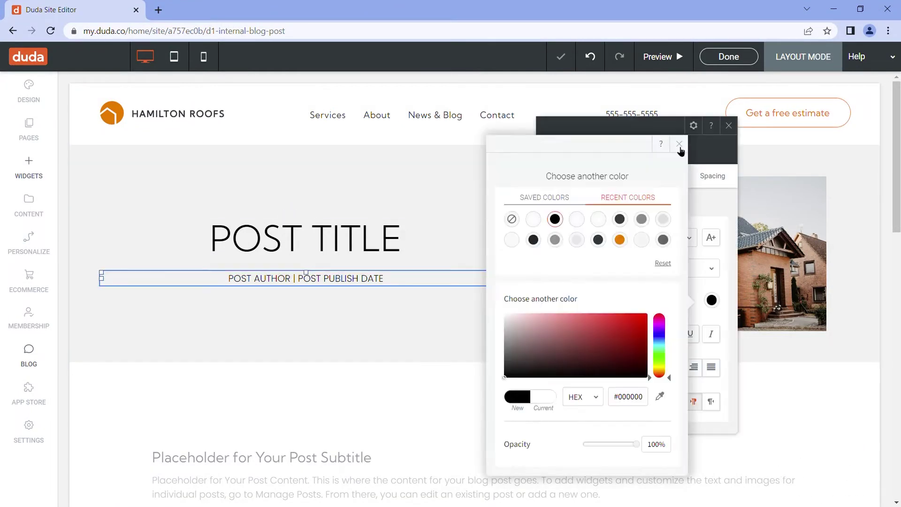
{"action": "left_click", "coordinate": [679, 144]}
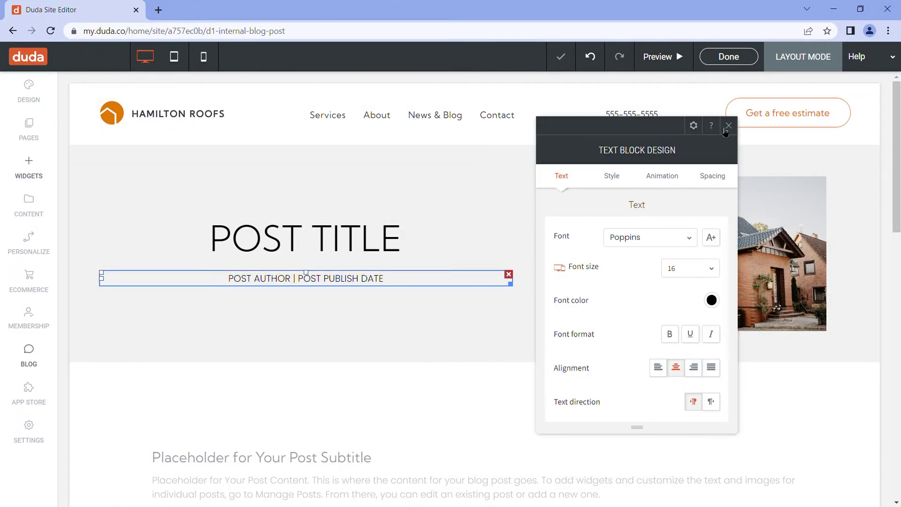
{"action": "left_click", "coordinate": [729, 126]}
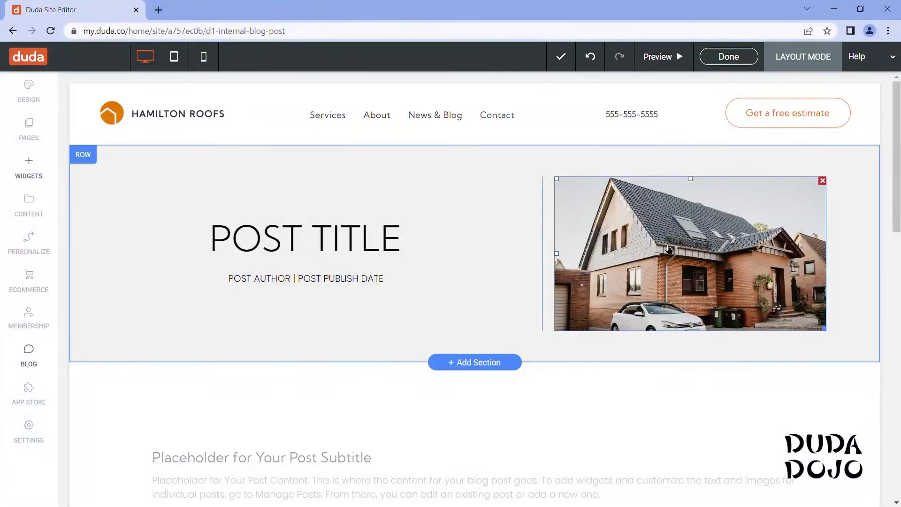
- Connect the house image to Post Background Image, so it shows the blue sky picture
{"action": "right_click", "coordinate": [669, 250]}
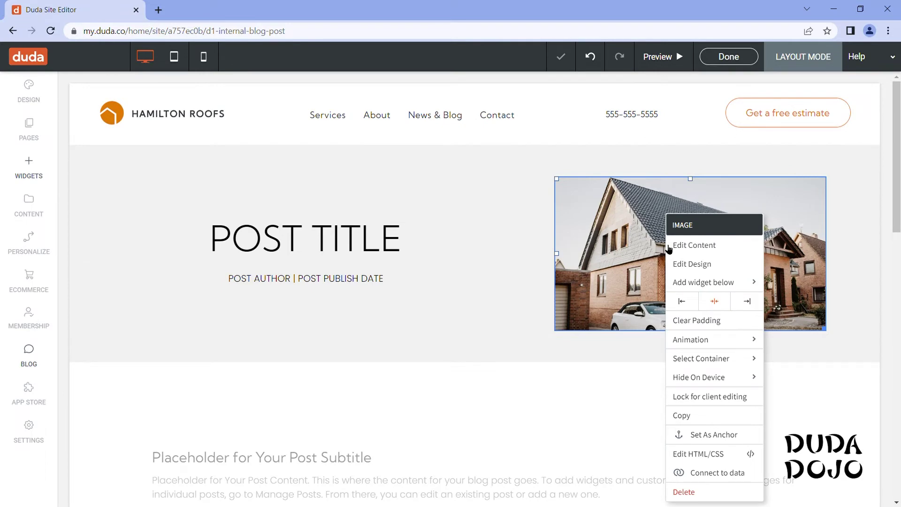
{"action": "left_click", "coordinate": [709, 474]}
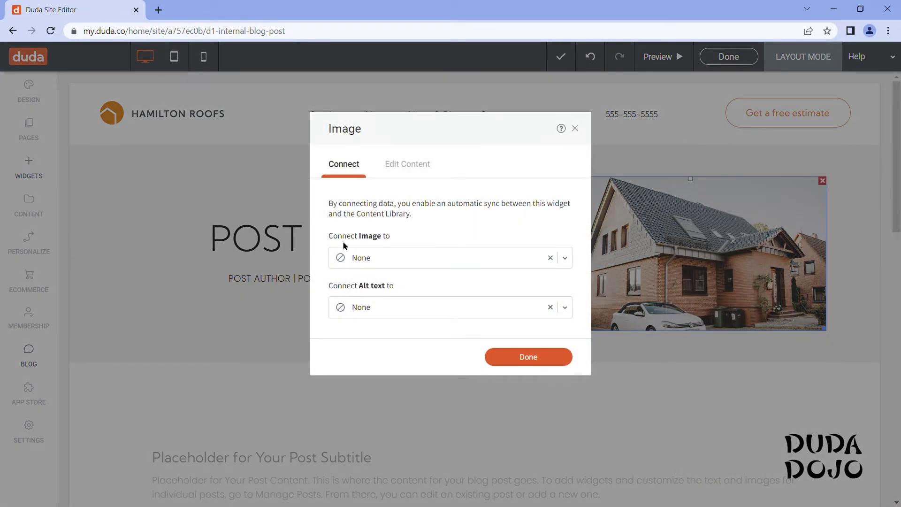
{"action": "left_click", "coordinate": [565, 259]}
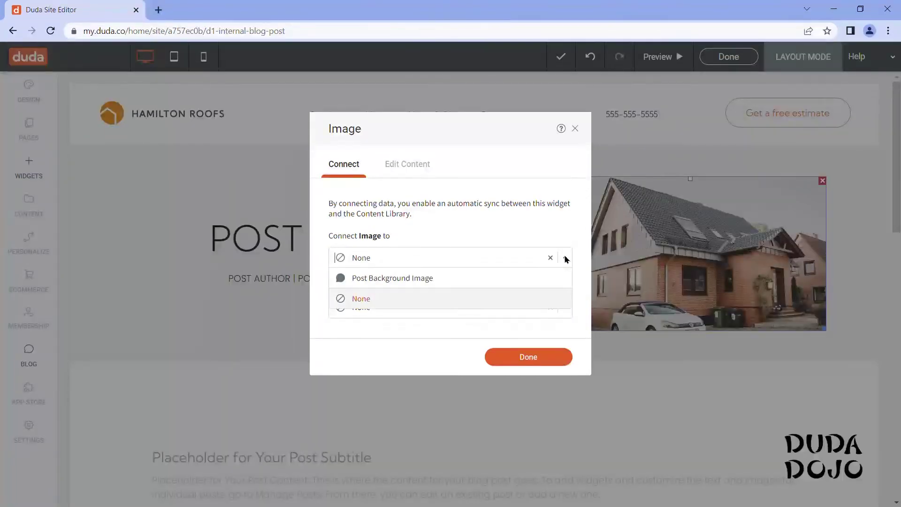
{"action": "left_click", "coordinate": [410, 279]}
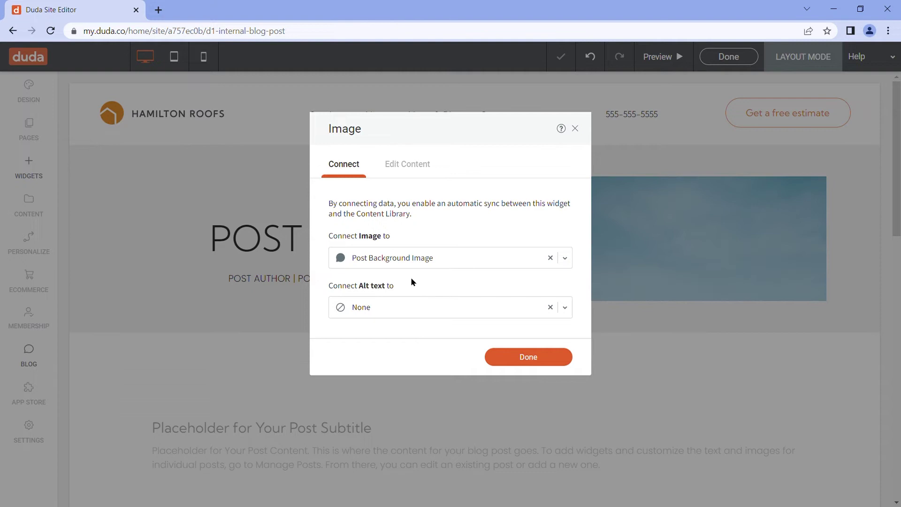
{"action": "left_click", "coordinate": [575, 129]}
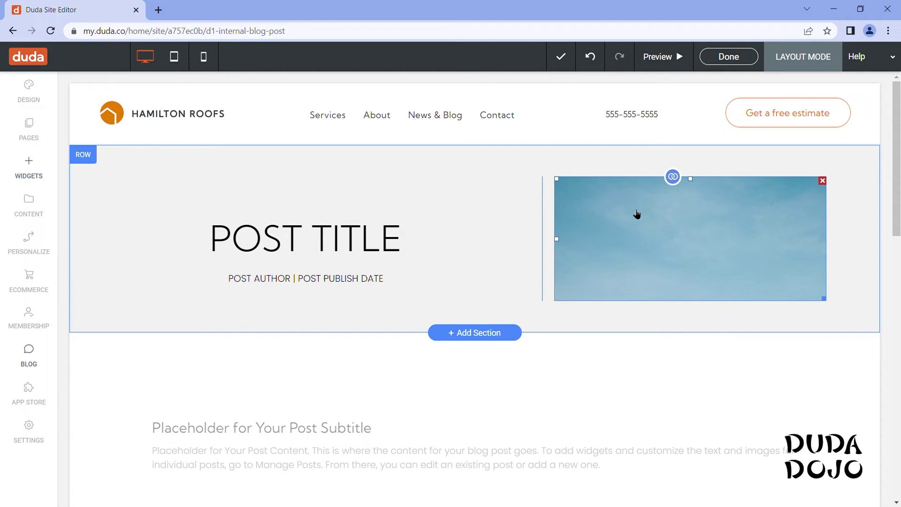
- Add a column to the subtitle row, then remove the empty new column
{"action": "scroll", "coordinate": [632, 219], "scroll_direction": "down", "scroll_amount": 3}
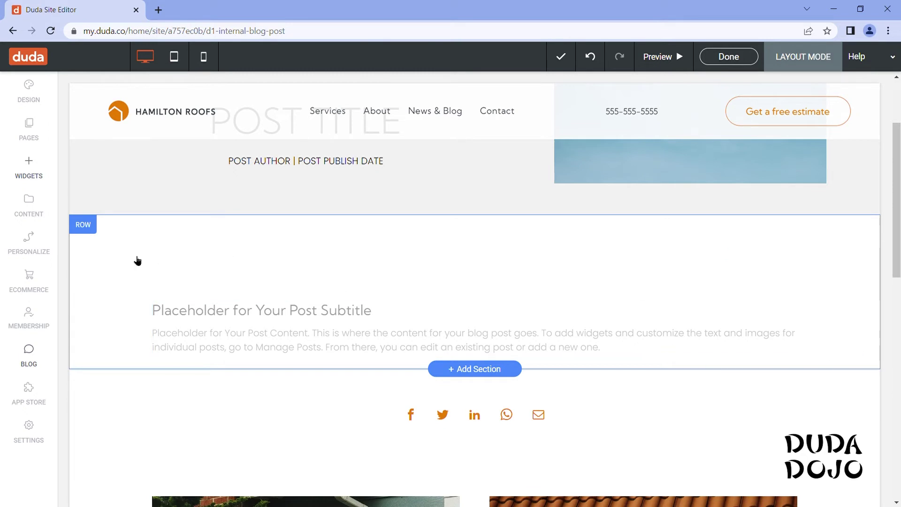
{"action": "left_click", "coordinate": [89, 230]}
{"action": "mouse_move", "coordinate": [181, 278]}
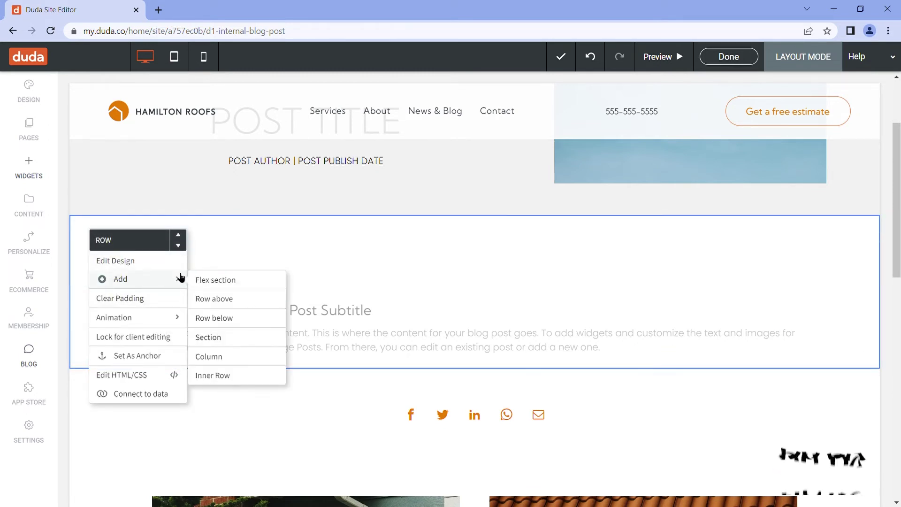
{"action": "left_click", "coordinate": [224, 358]}
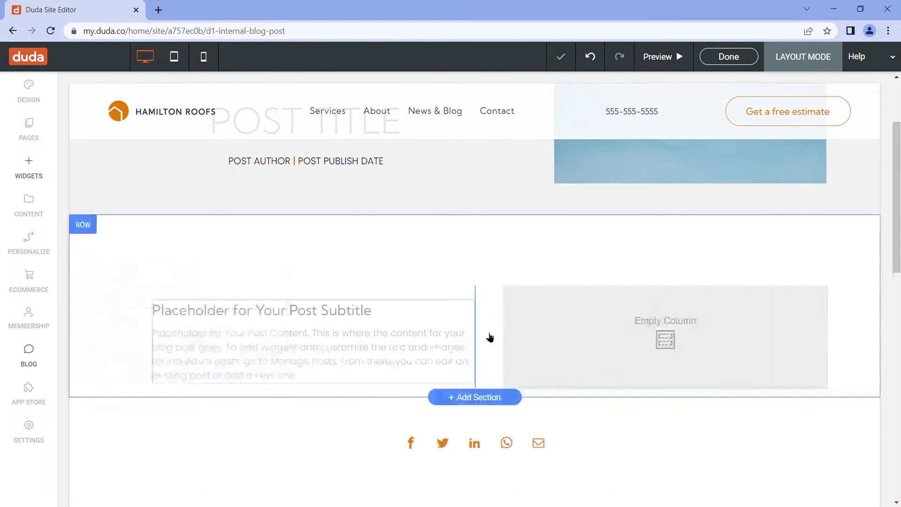
{"action": "left_click", "coordinate": [820, 288]}
- Add a 'Categories' Heading 2 text in the right column and widen the post-content column
{"action": "left_click", "coordinate": [35, 163]}
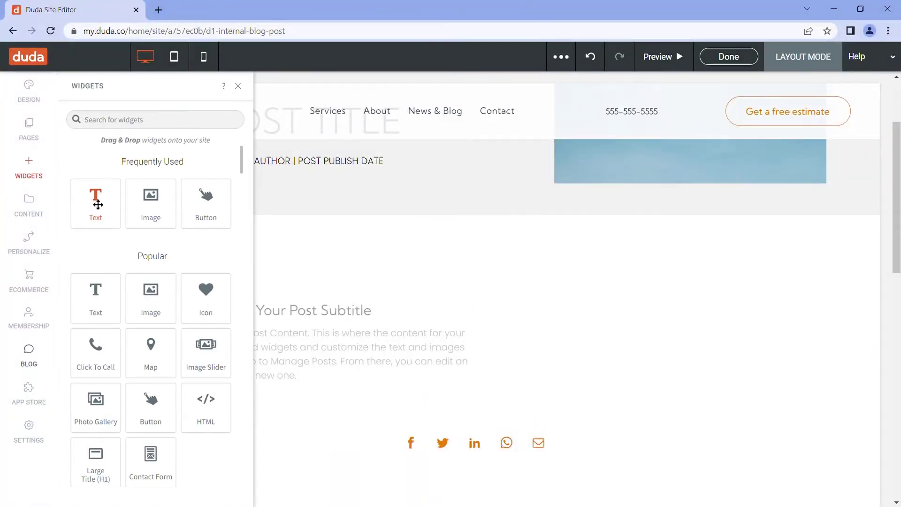
{"action": "left_click_drag", "start_coordinate": [95, 195], "coordinate": [722, 354]}
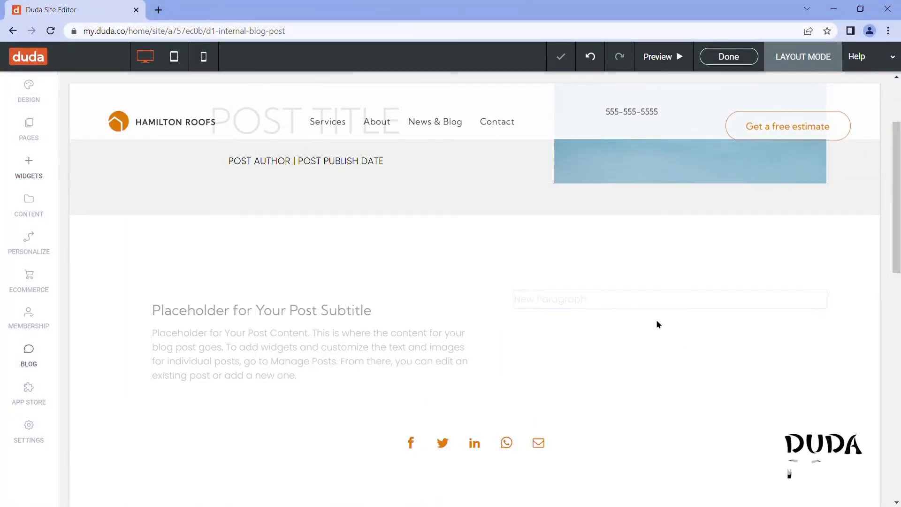
{"action": "type", "text": "Categories"}
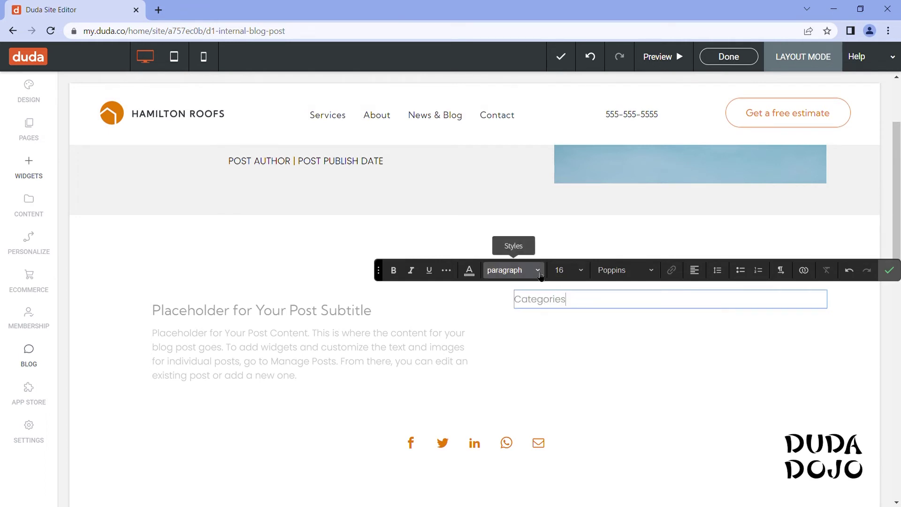
{"action": "left_click", "coordinate": [514, 271]}
{"action": "left_click", "coordinate": [536, 336]}
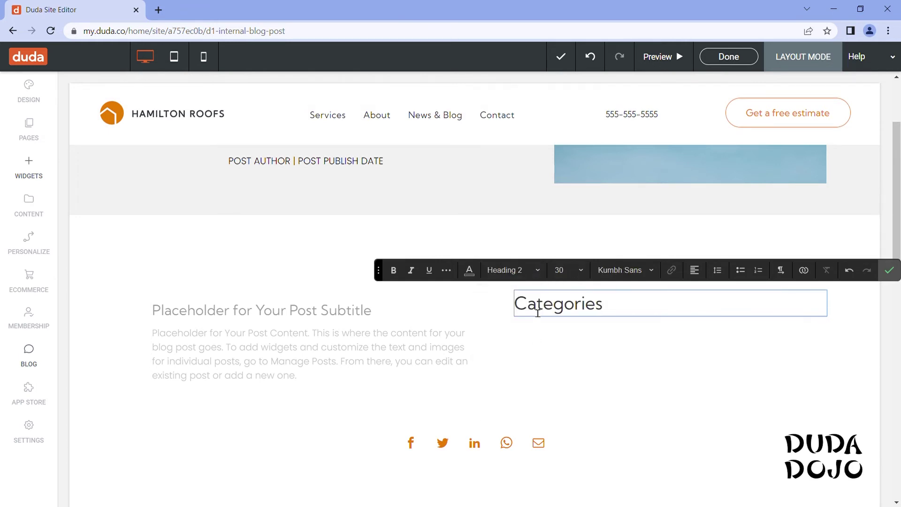
{"action": "left_click", "coordinate": [889, 270]}
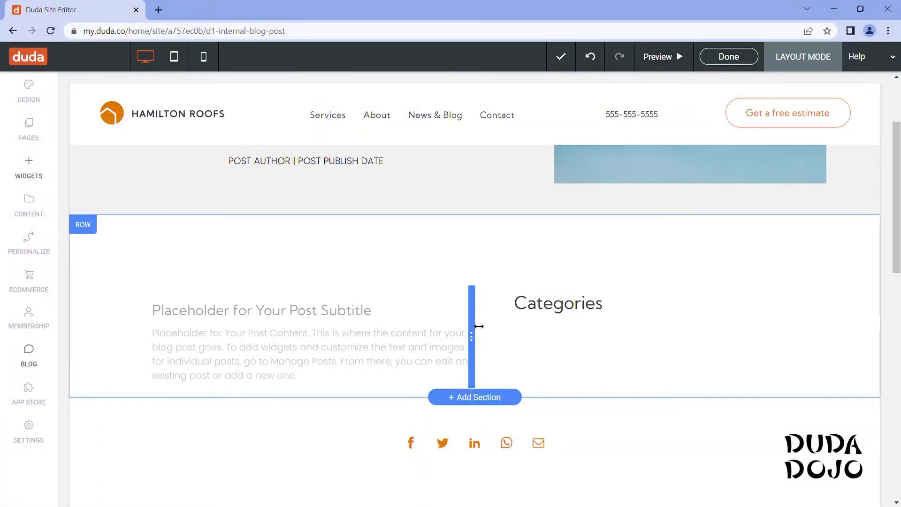
{"action": "left_click_drag", "start_coordinate": [478, 326], "coordinate": [617, 325]}
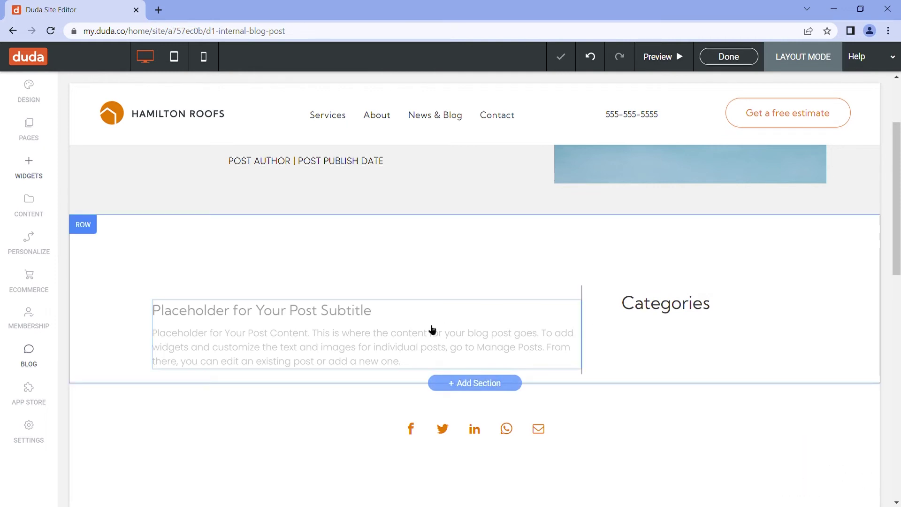
- Reopen and confirm editing of the Categories heading text
{"action": "left_click", "coordinate": [699, 303]}
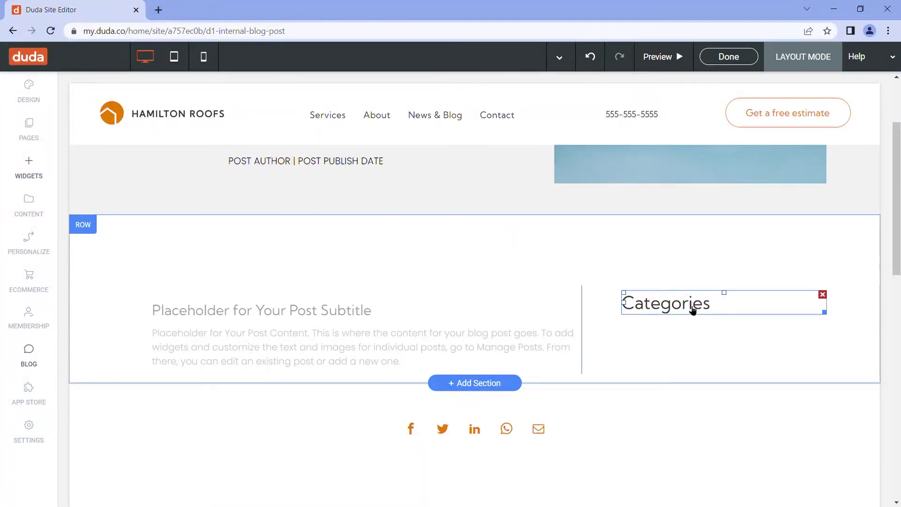
{"action": "right_click", "coordinate": [692, 310]}
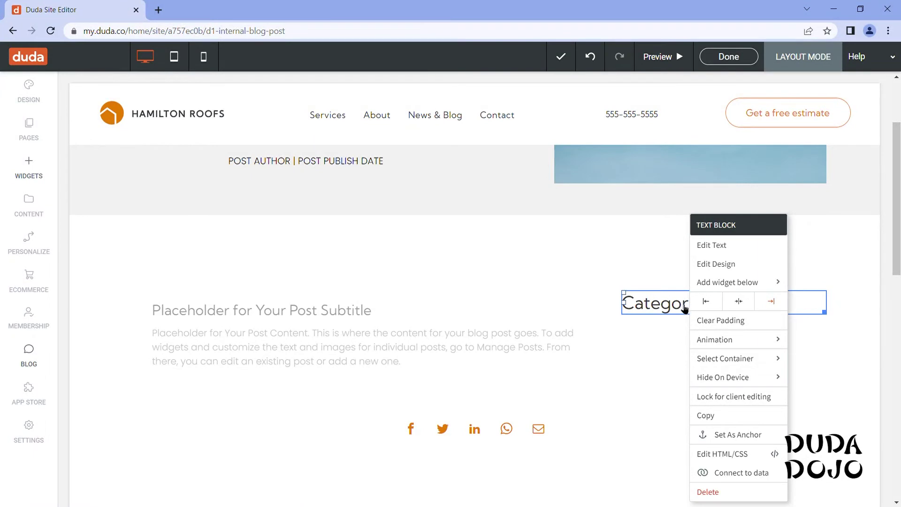
{"action": "left_click", "coordinate": [711, 245]}
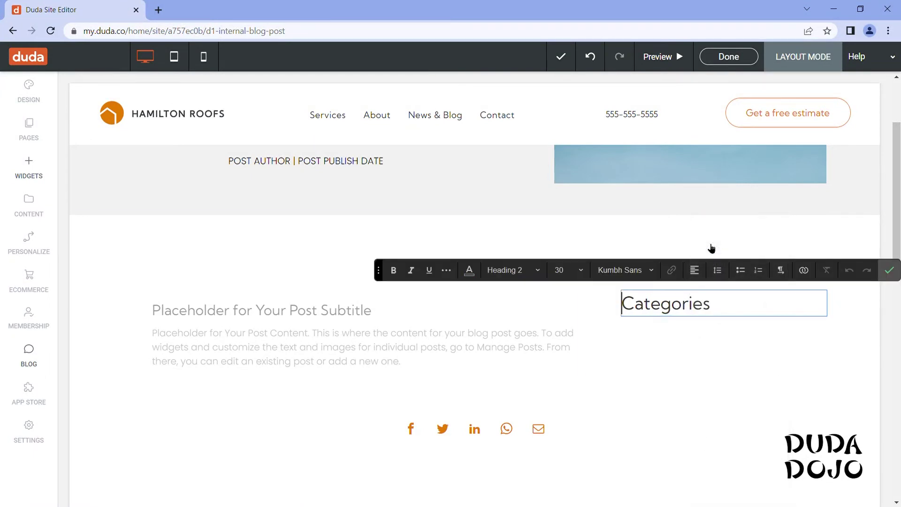
{"action": "left_click", "coordinate": [889, 270]}
{"action": "left_click", "coordinate": [738, 304]}
{"action": "left_click", "coordinate": [889, 270]}
- Add a text block below Categories reading 'Roofing'
{"action": "left_click", "coordinate": [659, 307]}
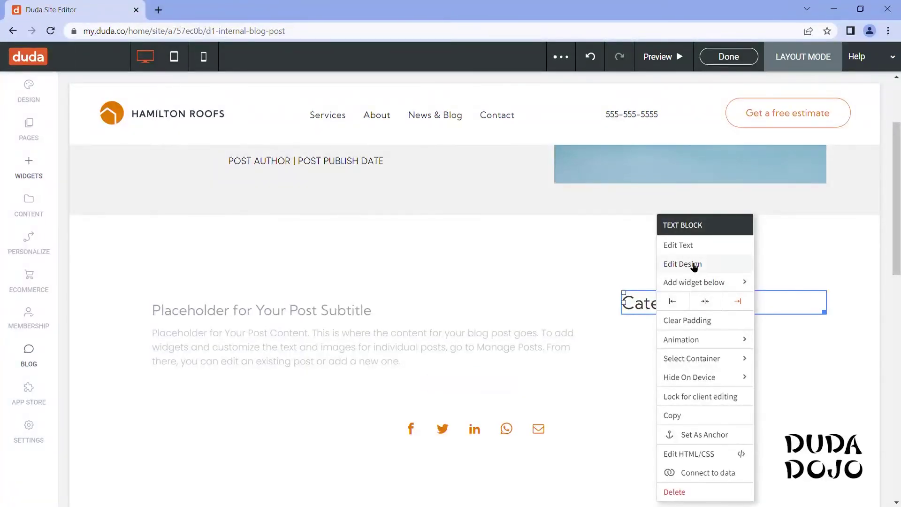
{"action": "mouse_move", "coordinate": [695, 282]}
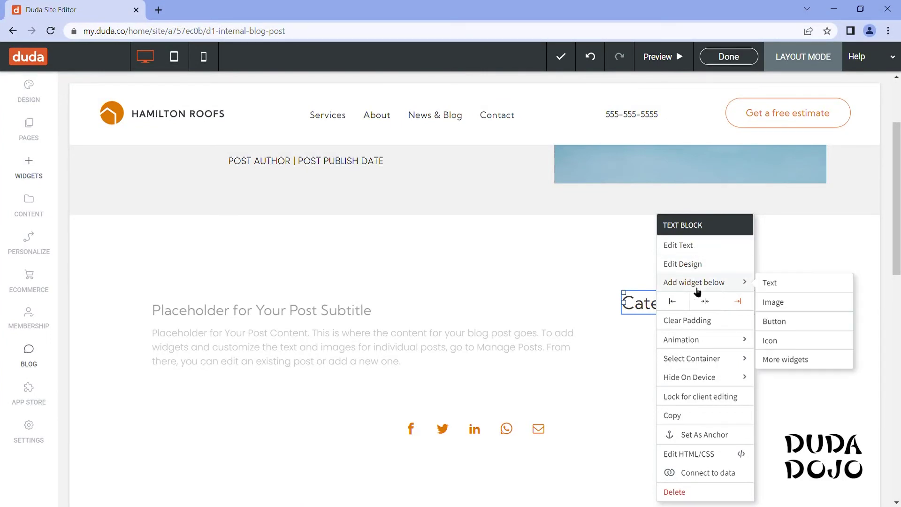
{"action": "left_click", "coordinate": [769, 283]}
{"action": "double_click", "coordinate": [668, 336]}
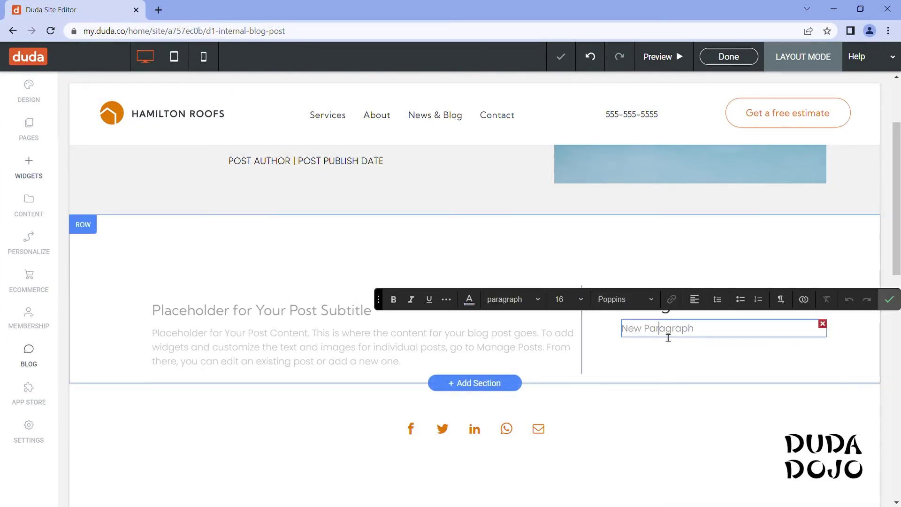
{"action": "type", "text": "Roofing"}
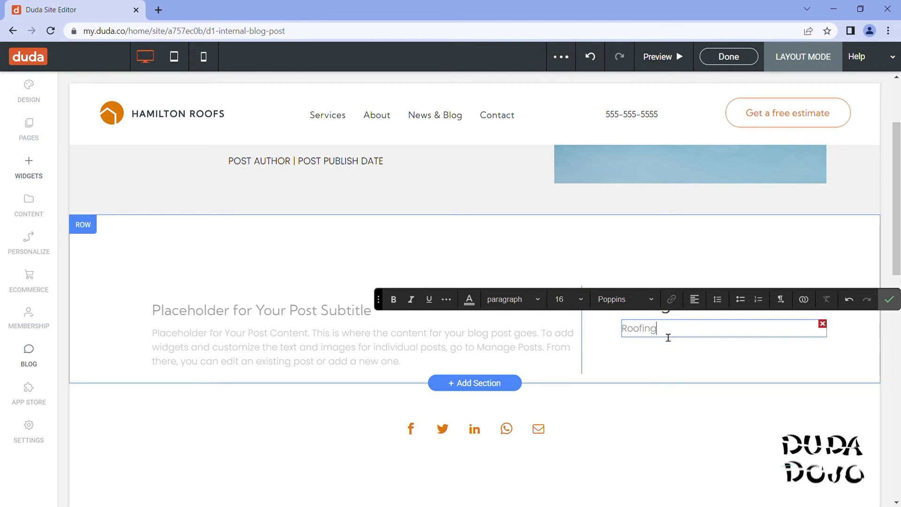
{"action": "left_click", "coordinate": [889, 303]}
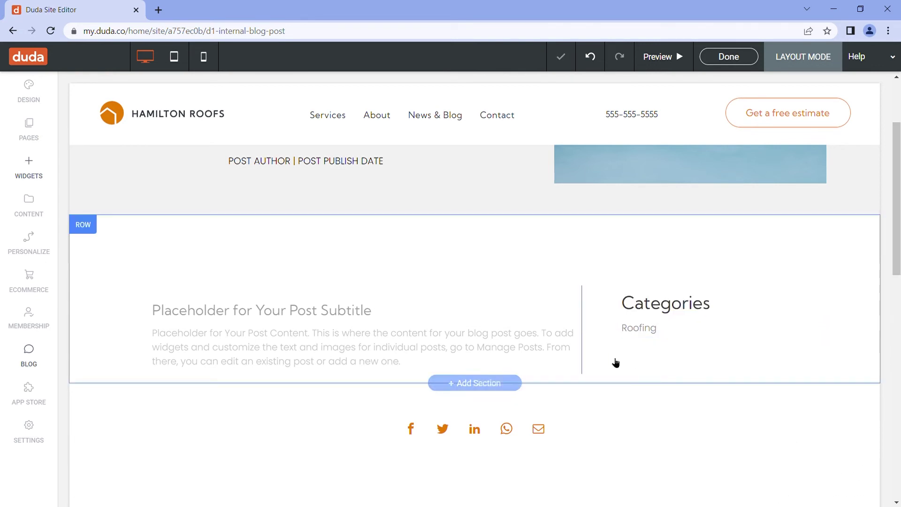
{"action": "left_click", "coordinate": [641, 334]}
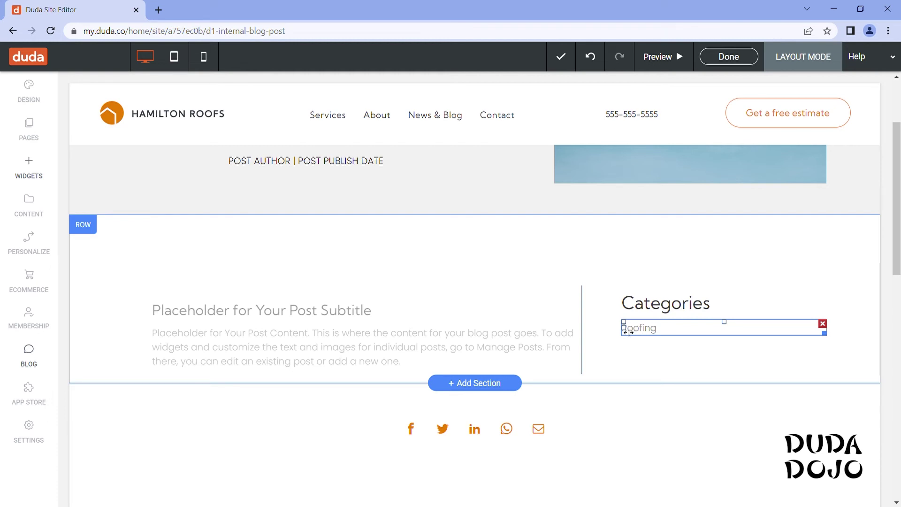
{"action": "scroll", "coordinate": [374, 347], "scroll_direction": "up", "scroll_amount": 3}
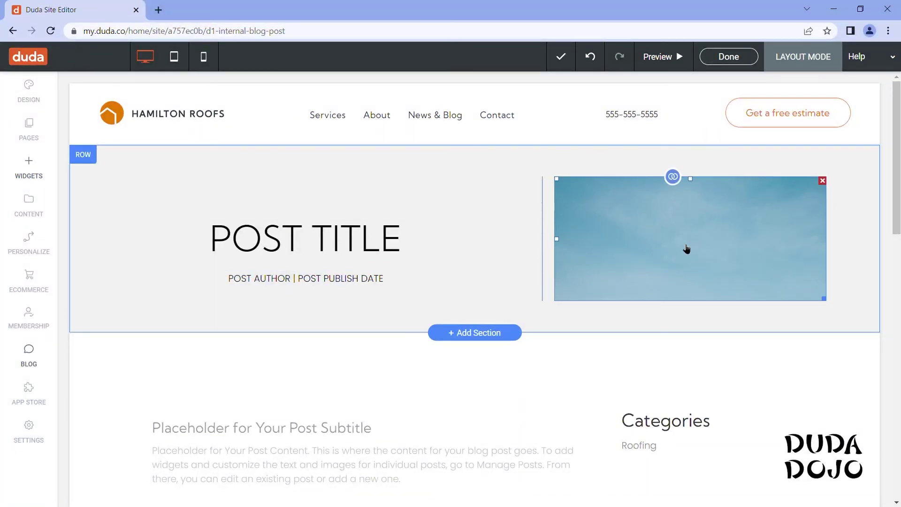
{"action": "scroll", "coordinate": [361, 430], "scroll_direction": "down", "scroll_amount": 5}
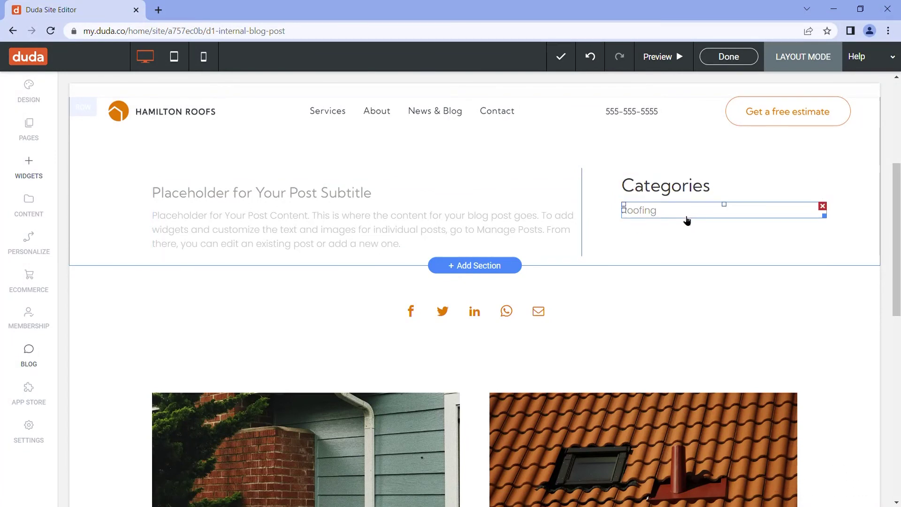
{"action": "scroll", "coordinate": [686, 220], "scroll_direction": "down", "scroll_amount": 5}
{"action": "scroll", "coordinate": [509, 363], "scroll_direction": "up", "scroll_amount": 2}
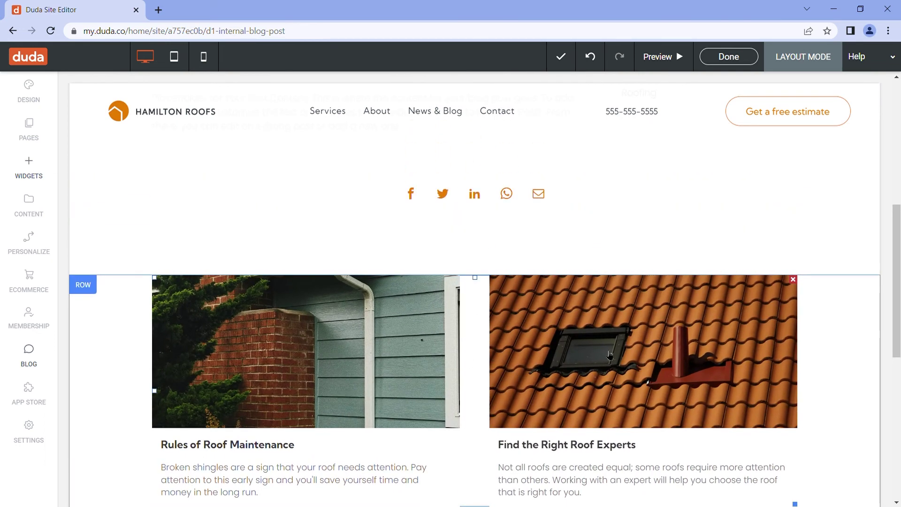
{"action": "scroll", "coordinate": [609, 355], "scroll_direction": "up", "scroll_amount": 3}
{"action": "scroll", "coordinate": [609, 356], "scroll_direction": "up", "scroll_amount": 2}
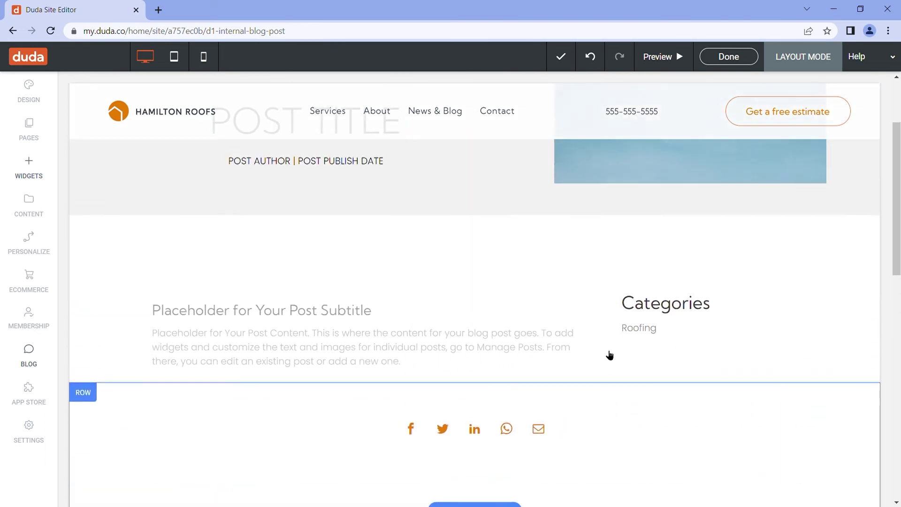
{"action": "left_click", "coordinate": [661, 56]}
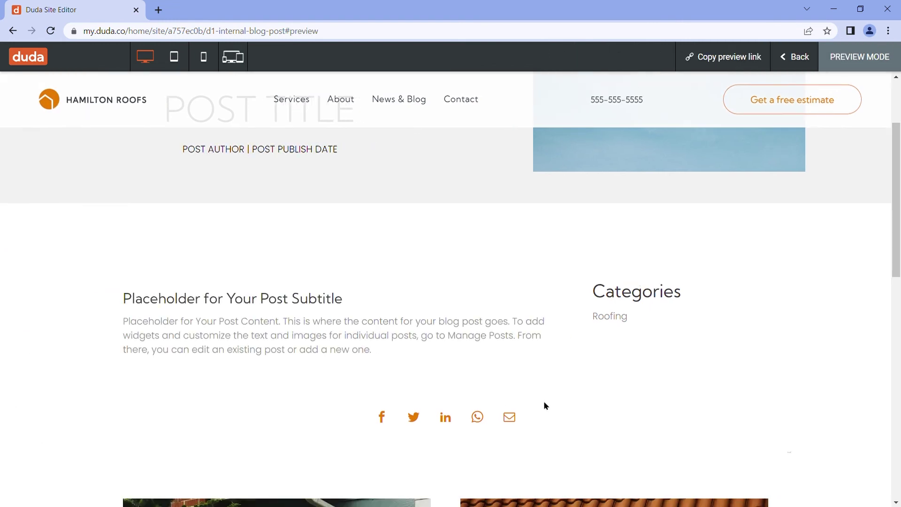
{"action": "scroll", "coordinate": [283, 260], "scroll_direction": "down", "scroll_amount": 3}
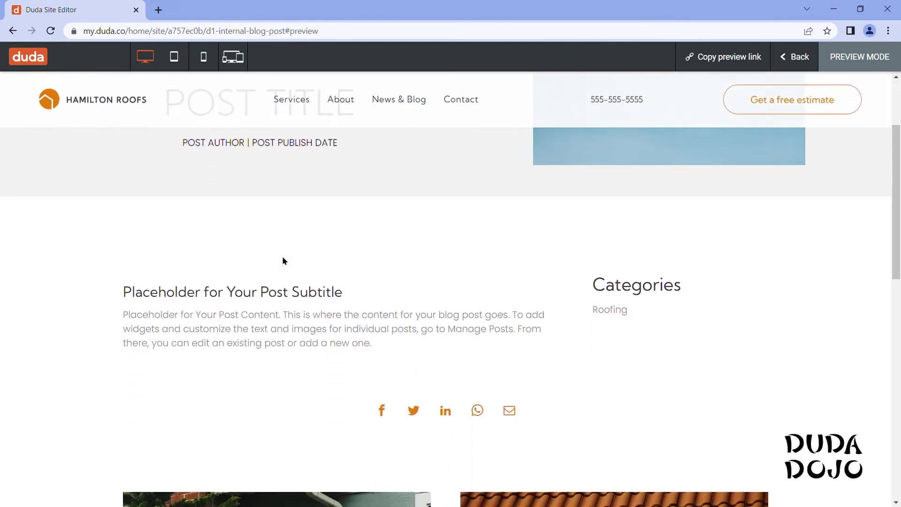
{"action": "scroll", "coordinate": [284, 261], "scroll_direction": "down", "scroll_amount": 5}
{"action": "left_click", "coordinate": [794, 58]}
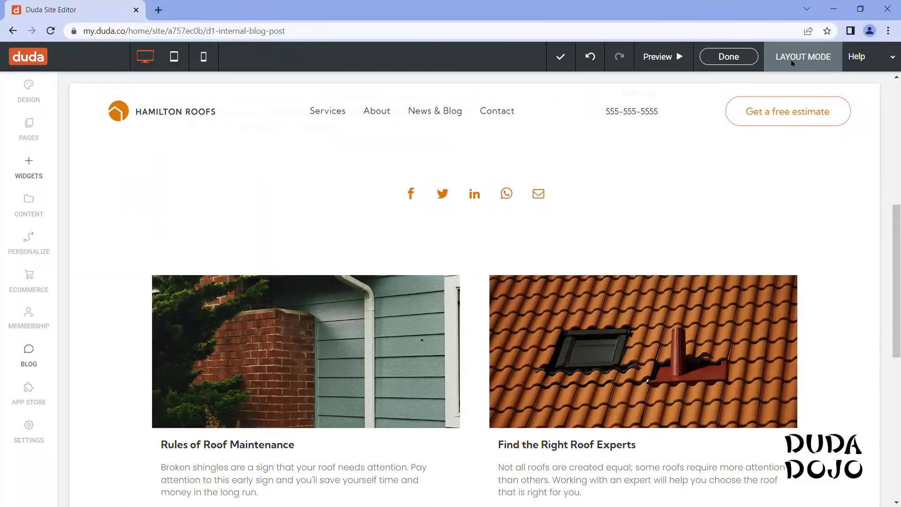
- Finish the layout and preview Rules of Roof Maintenance, scrolling to check the Roofing category
{"action": "left_click", "coordinate": [735, 60]}
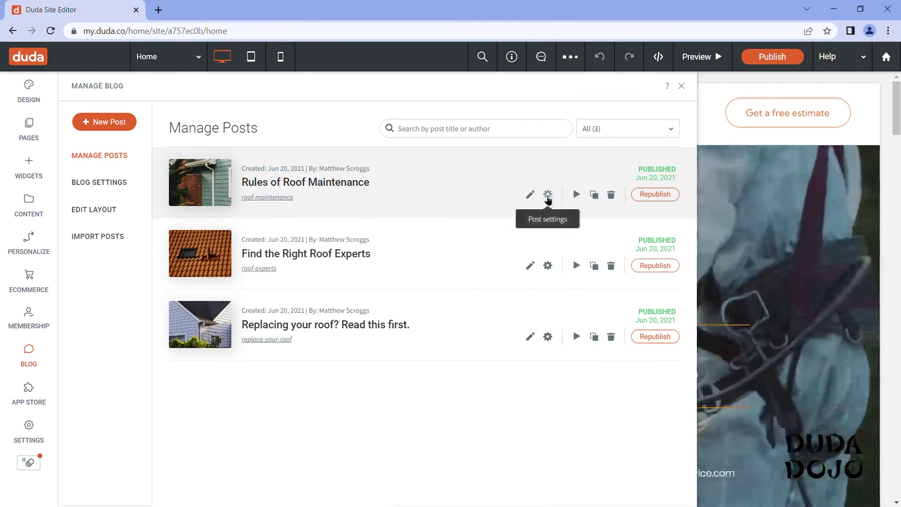
{"action": "left_click", "coordinate": [577, 194]}
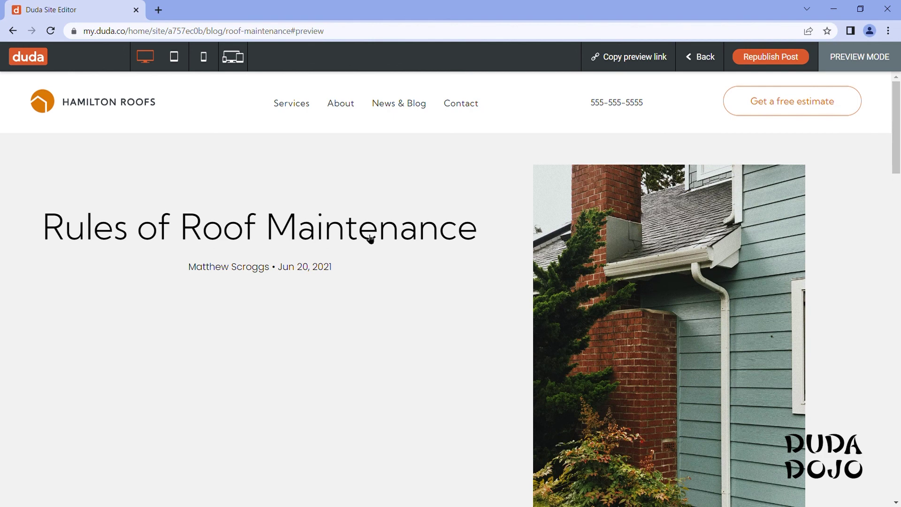
{"action": "scroll", "coordinate": [371, 239], "scroll_direction": "down", "scroll_amount": 3}
{"action": "scroll", "coordinate": [618, 308], "scroll_direction": "down", "scroll_amount": 5}
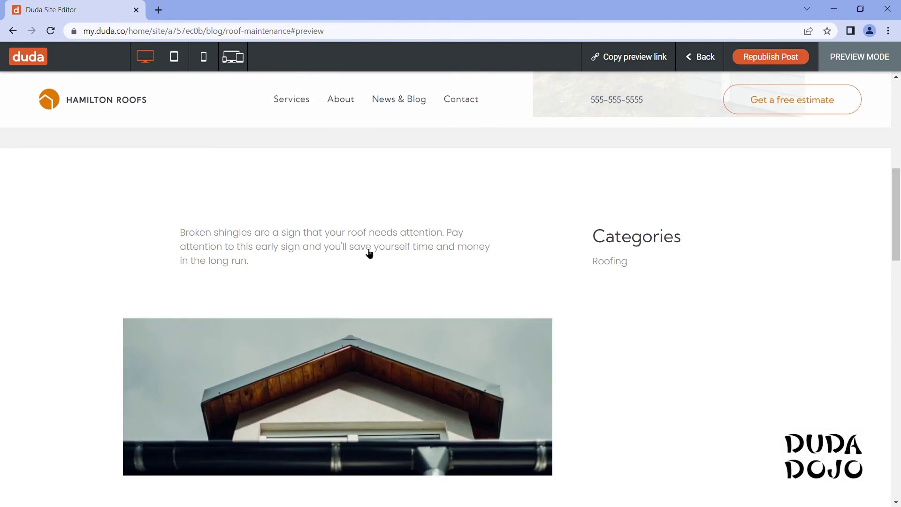
{"action": "scroll", "coordinate": [370, 253], "scroll_direction": "down", "scroll_amount": 9}
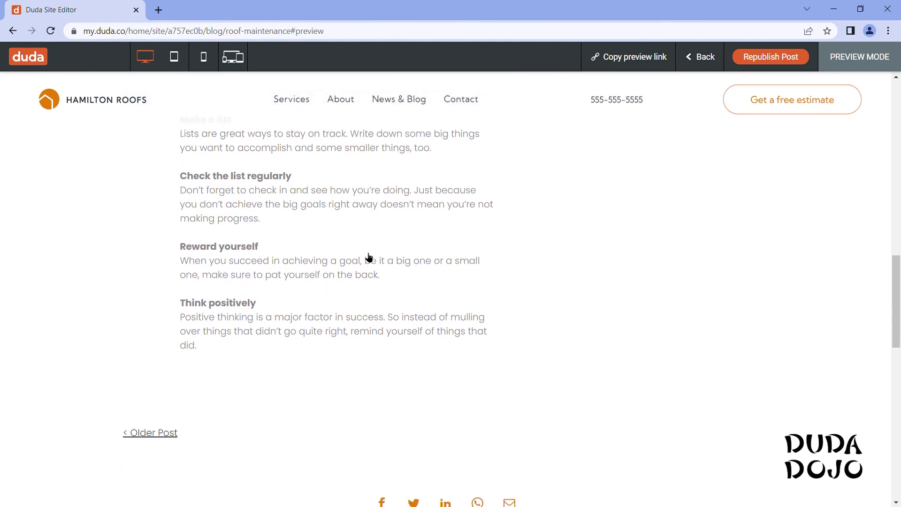
{"action": "scroll", "coordinate": [369, 257], "scroll_direction": "up", "scroll_amount": 9}
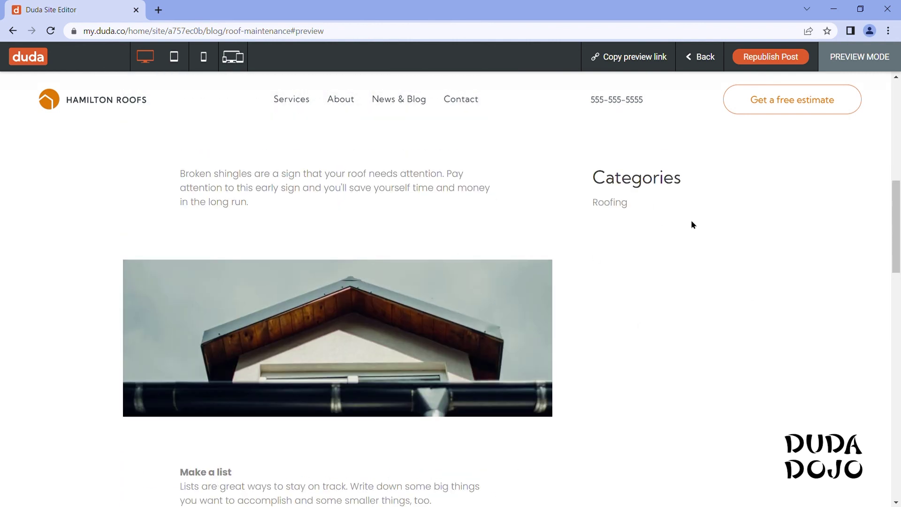
{"action": "scroll", "coordinate": [691, 222], "scroll_direction": "up", "scroll_amount": 5}
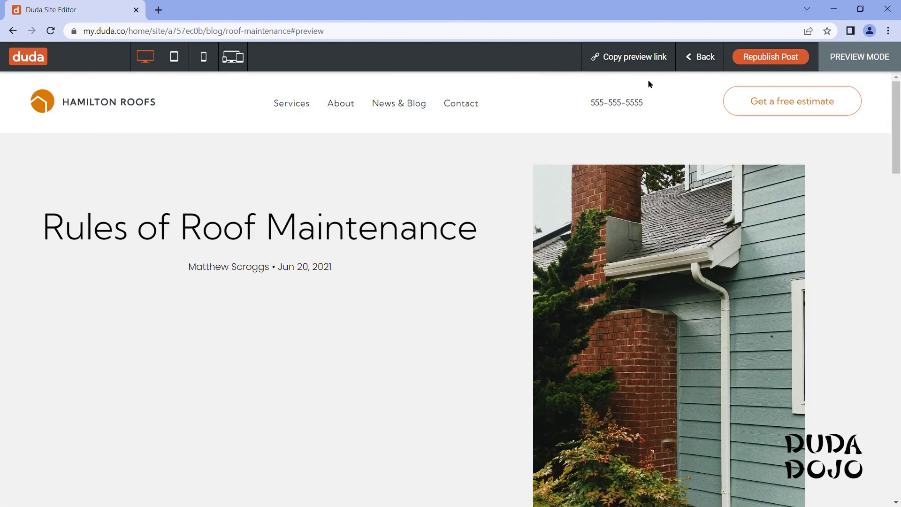
- Return from the preview to edit the Rules of Roof Maintenance post
{"action": "left_click", "coordinate": [699, 56]}
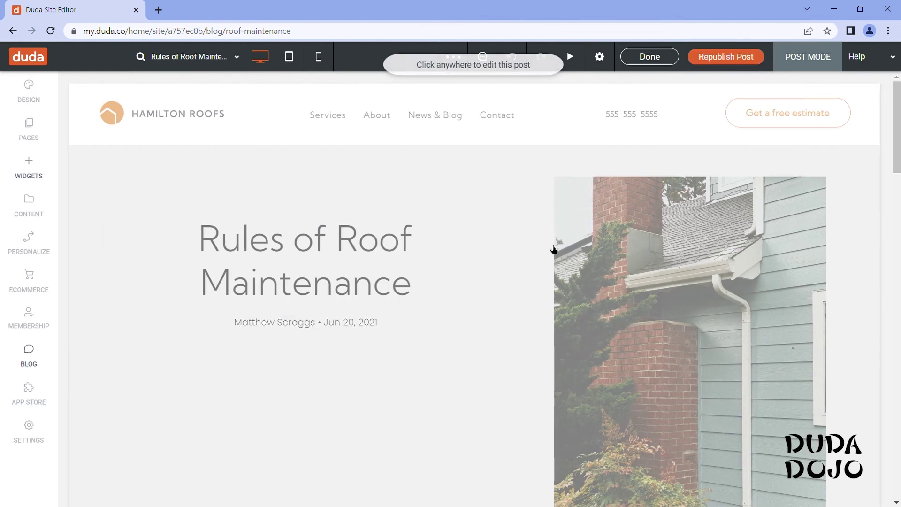